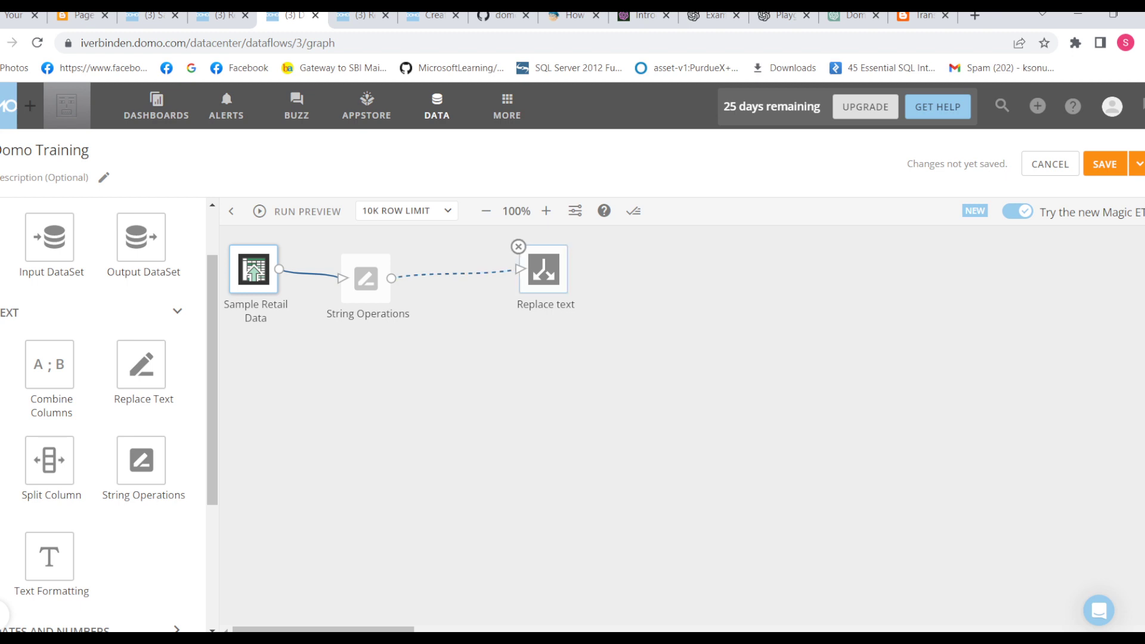
Open the String Operations tile's configuration and define a new column named st with the Substring operation
click(525, 254)
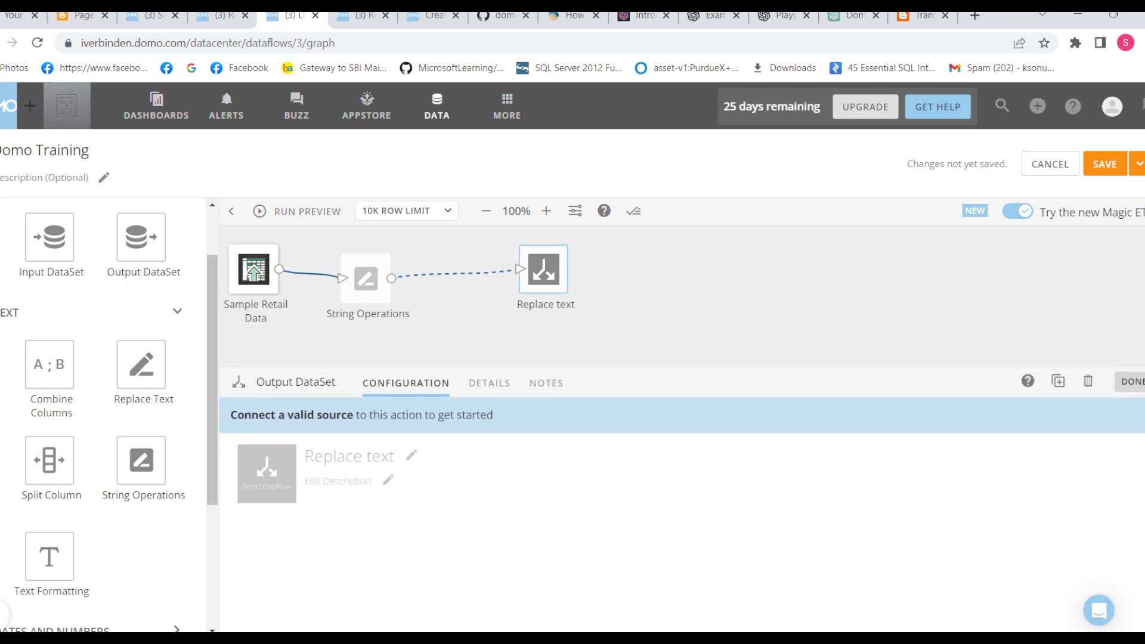
click(343, 258)
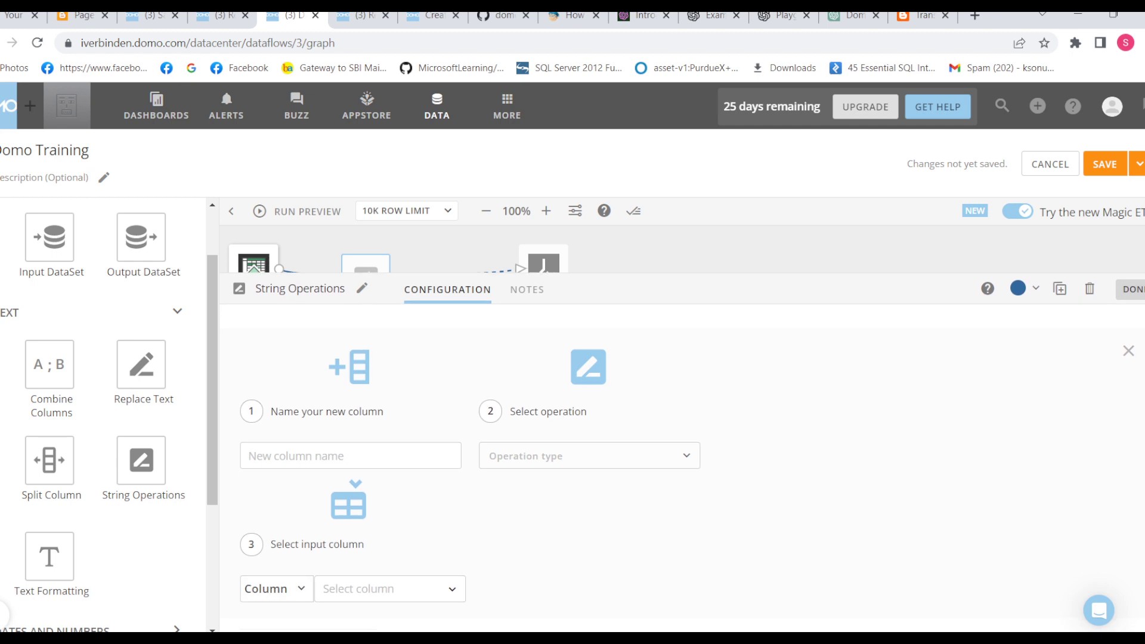
click(351, 457)
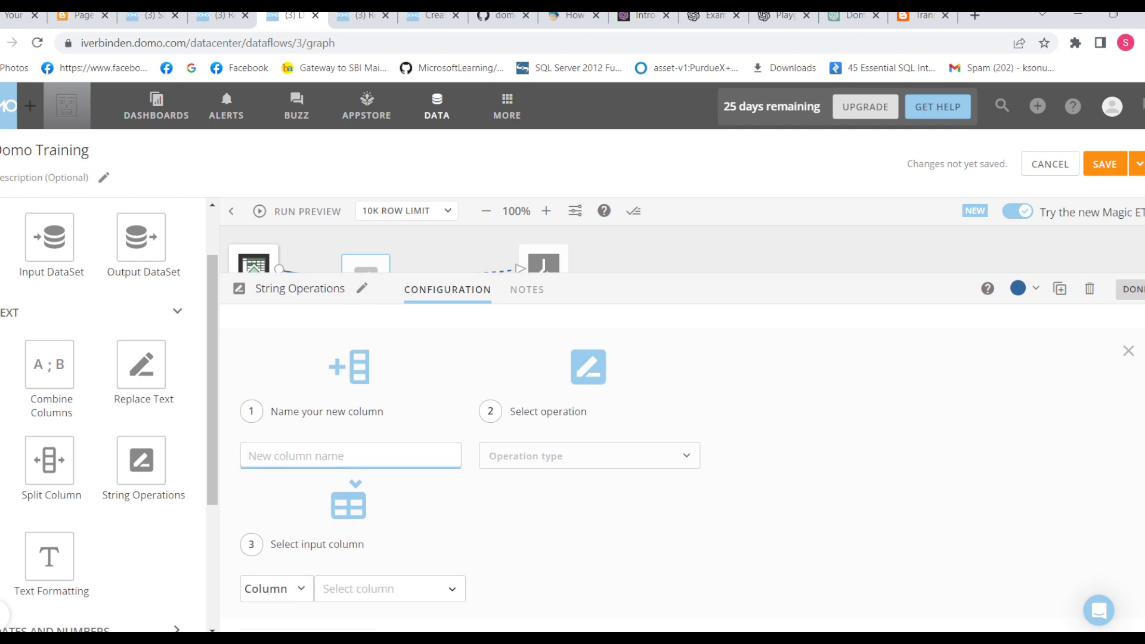
text(st)
click(589, 456)
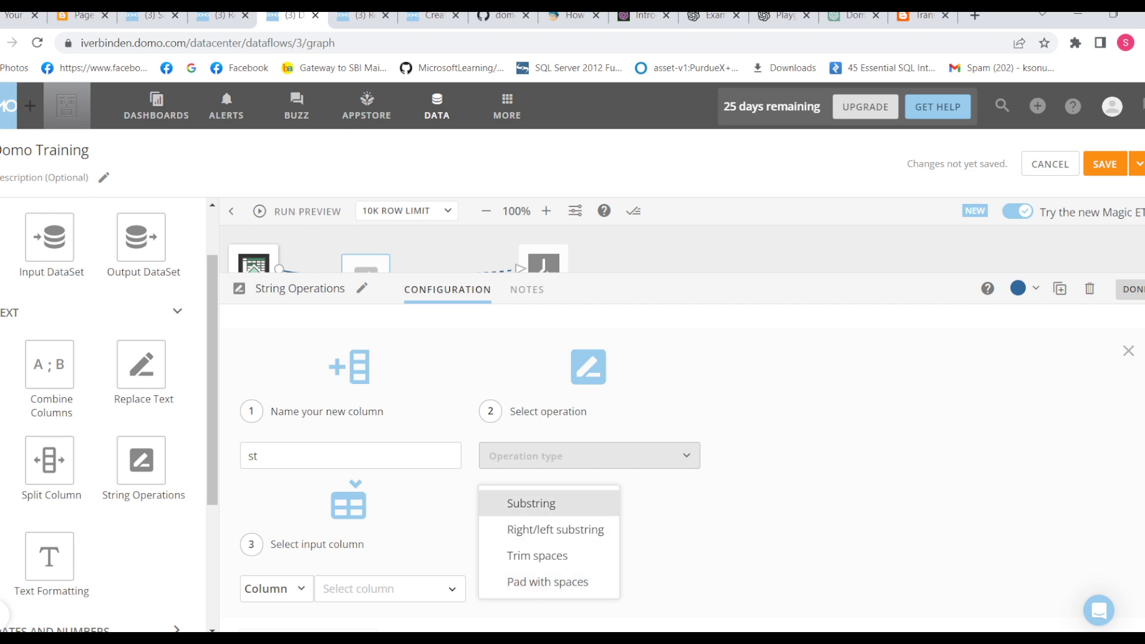
click(530, 504)
scroll(590, 478, down, 1)
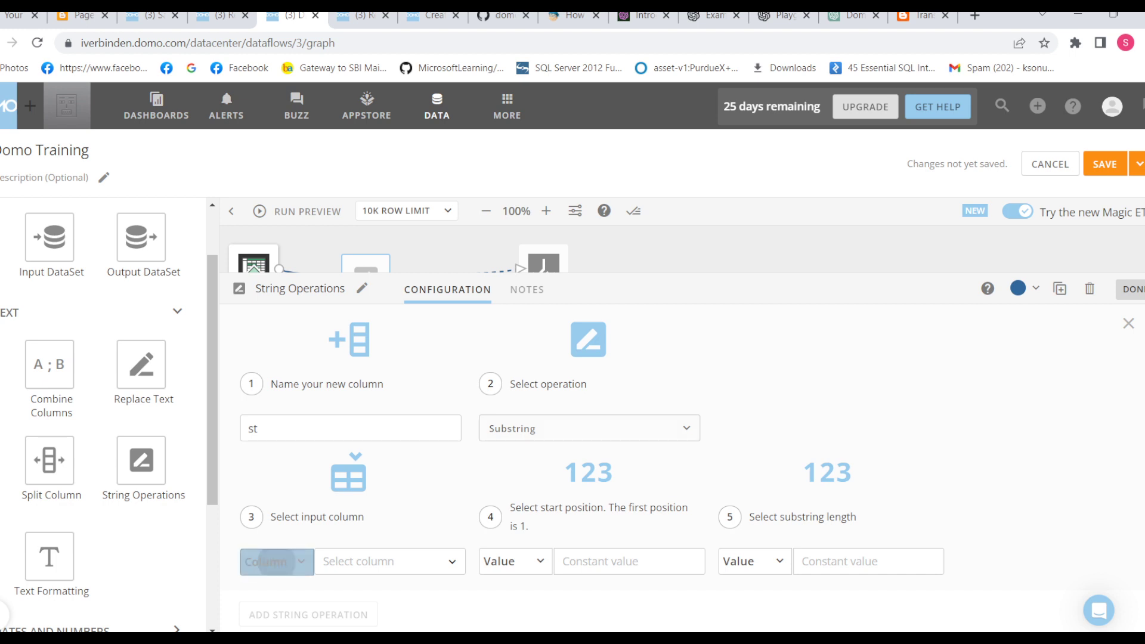
Choose the Item Category column as the input for the st substring operation
click(277, 562)
click(284, 500)
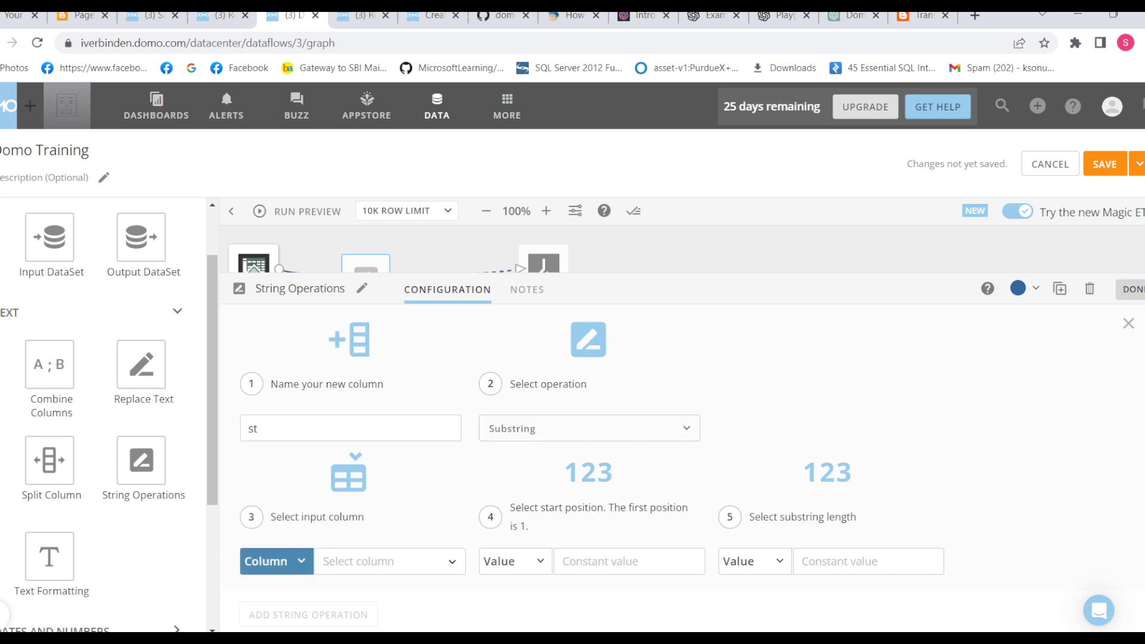
click(389, 562)
key(Up)
key(Up)
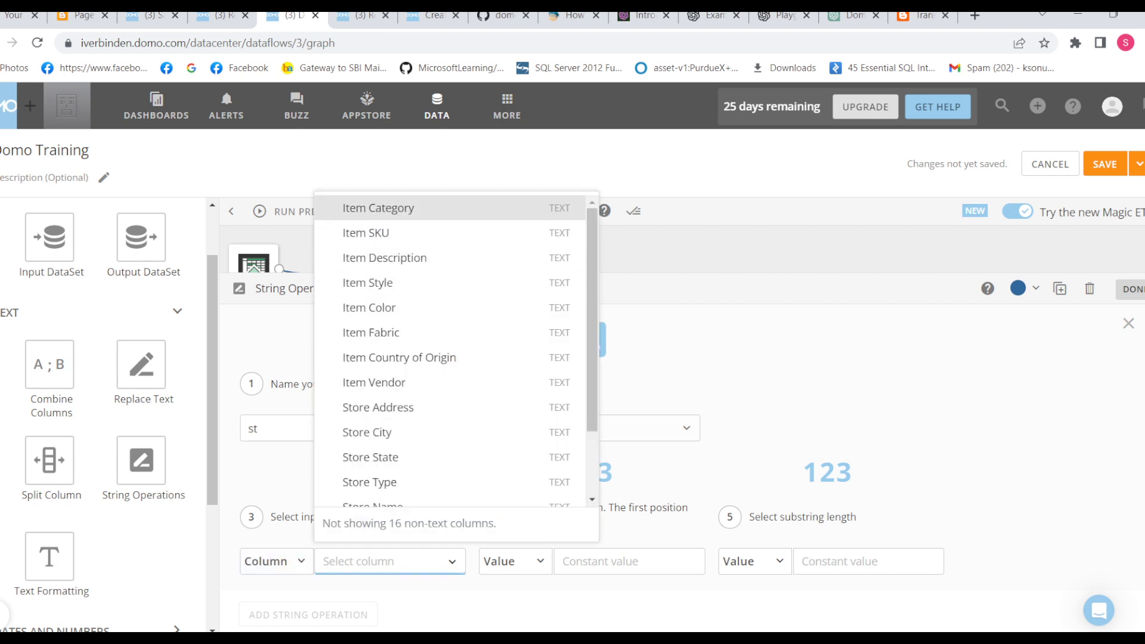
key(Return)
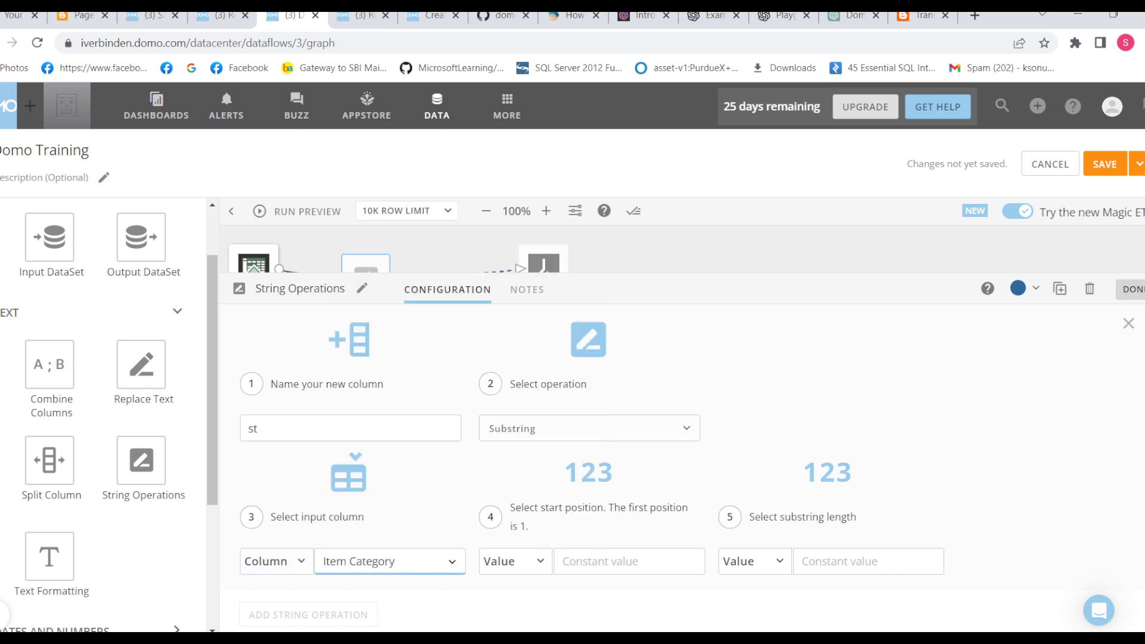
Set the st substring's start position to the constant value 1 and its length to 5
click(516, 562)
click(522, 525)
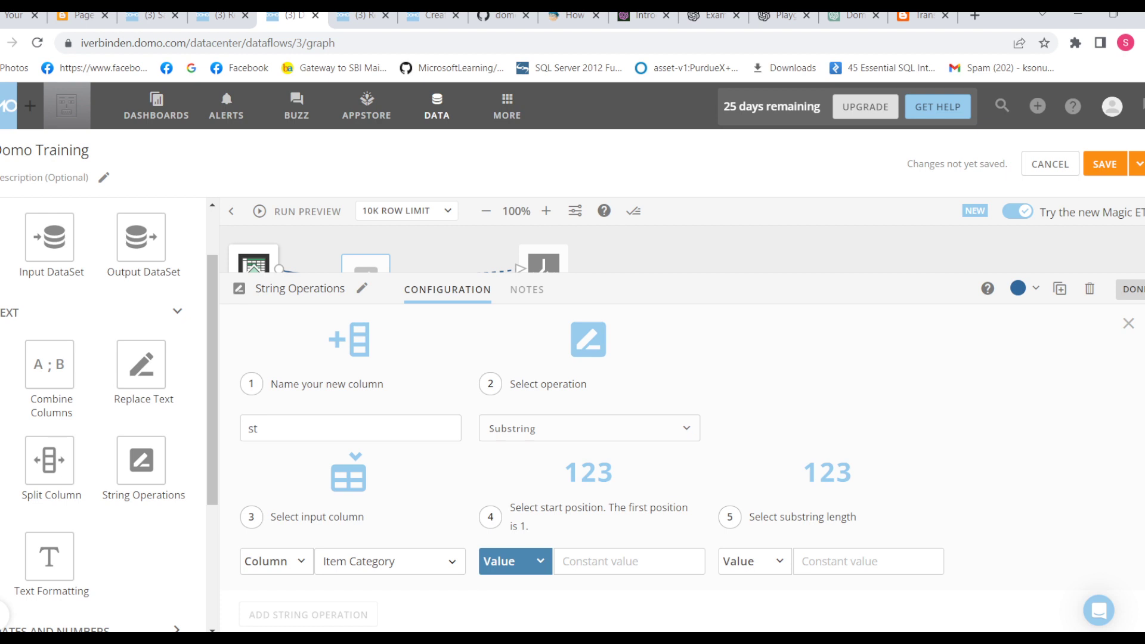
click(614, 561)
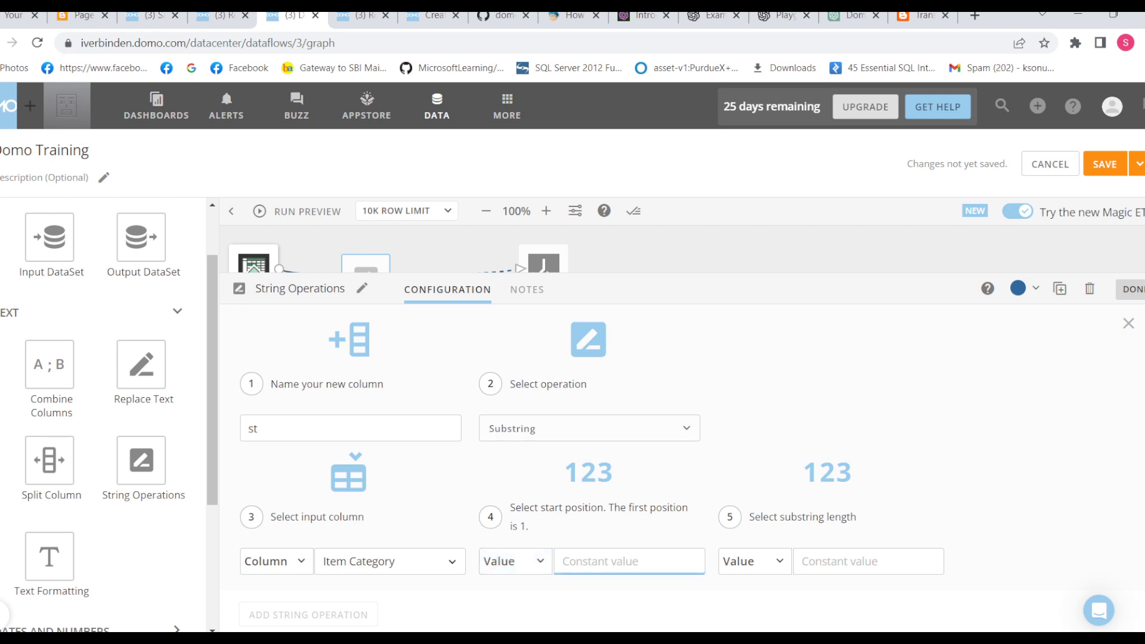
text(1)
click(868, 561)
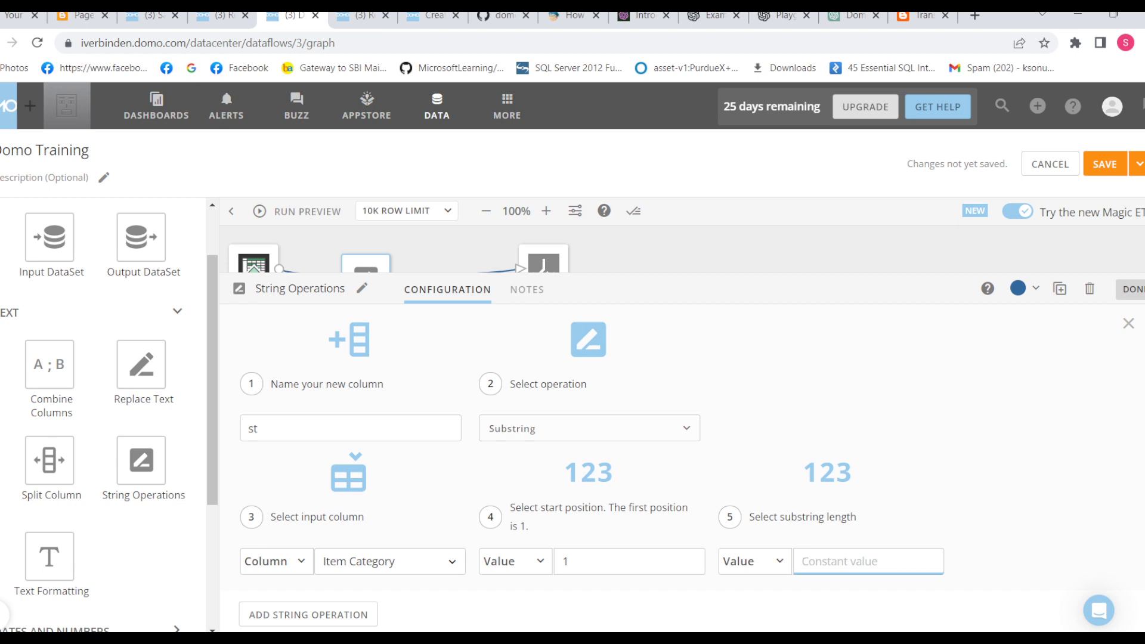
text(5)
key(Tab)
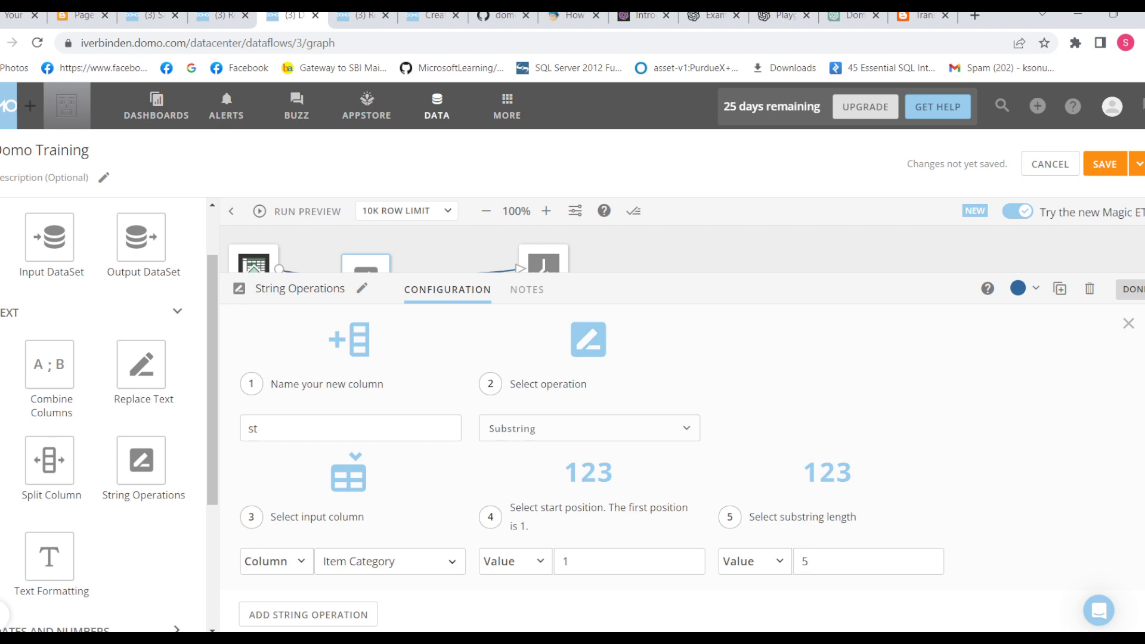
Add a second string operation with a new column named st1 and the Right/left substring operation
click(309, 615)
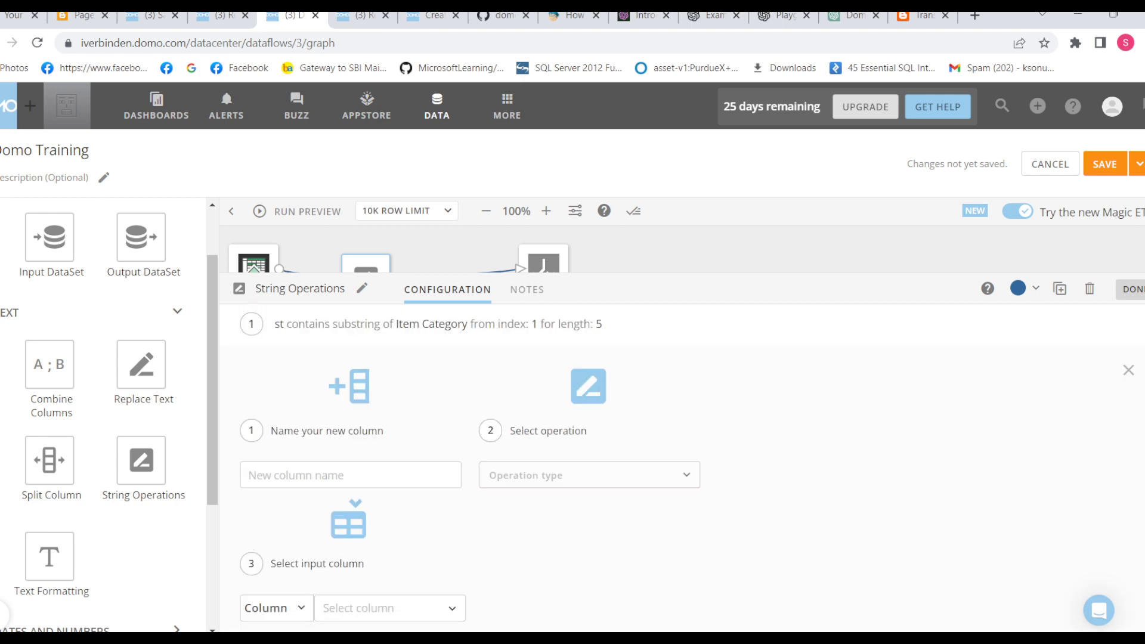
scroll(682, 469, down, 1)
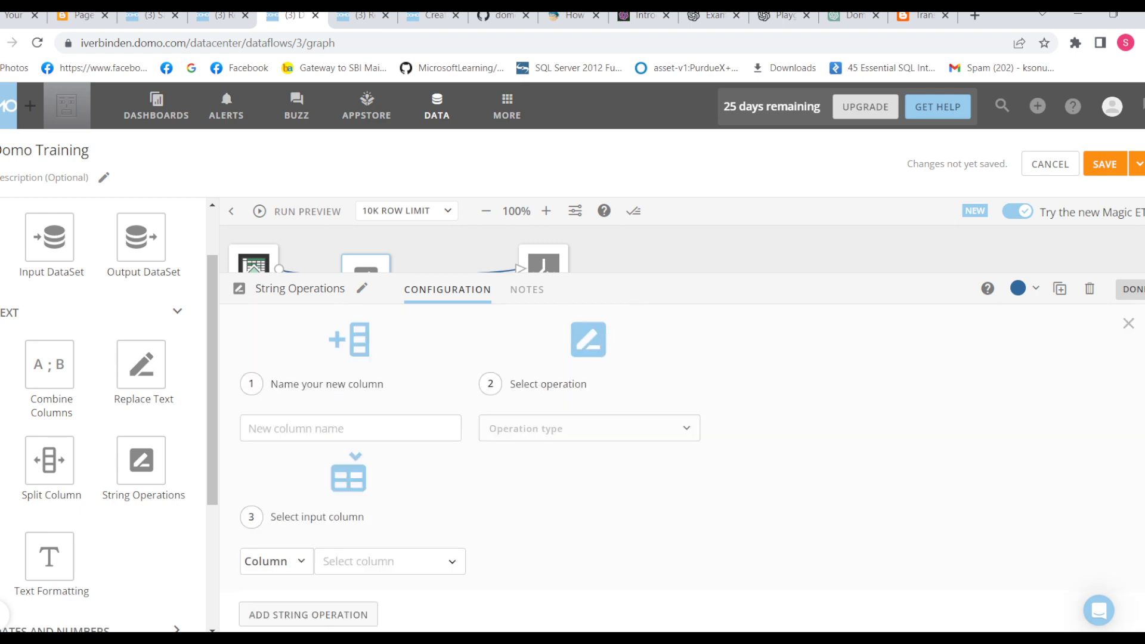
click(351, 429)
text(st1)
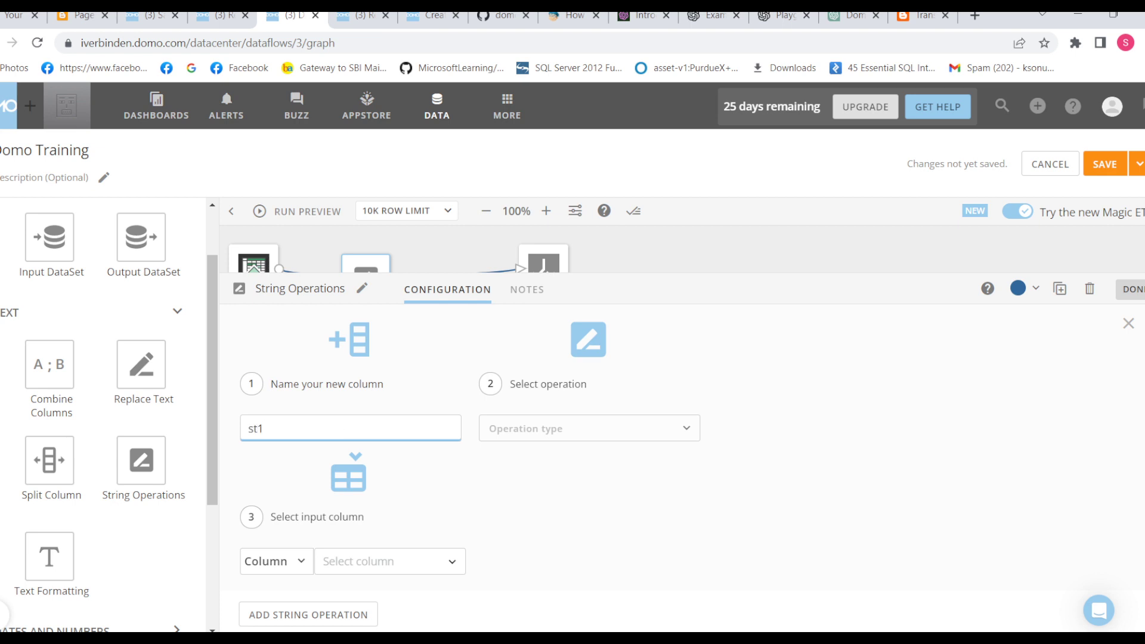
click(588, 428)
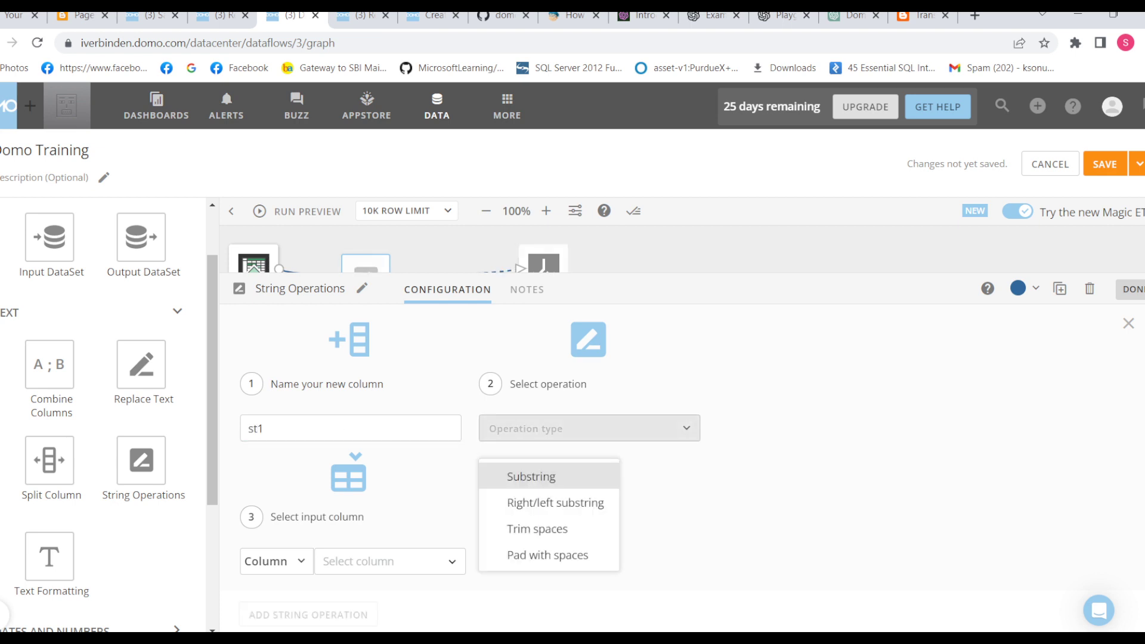
click(556, 503)
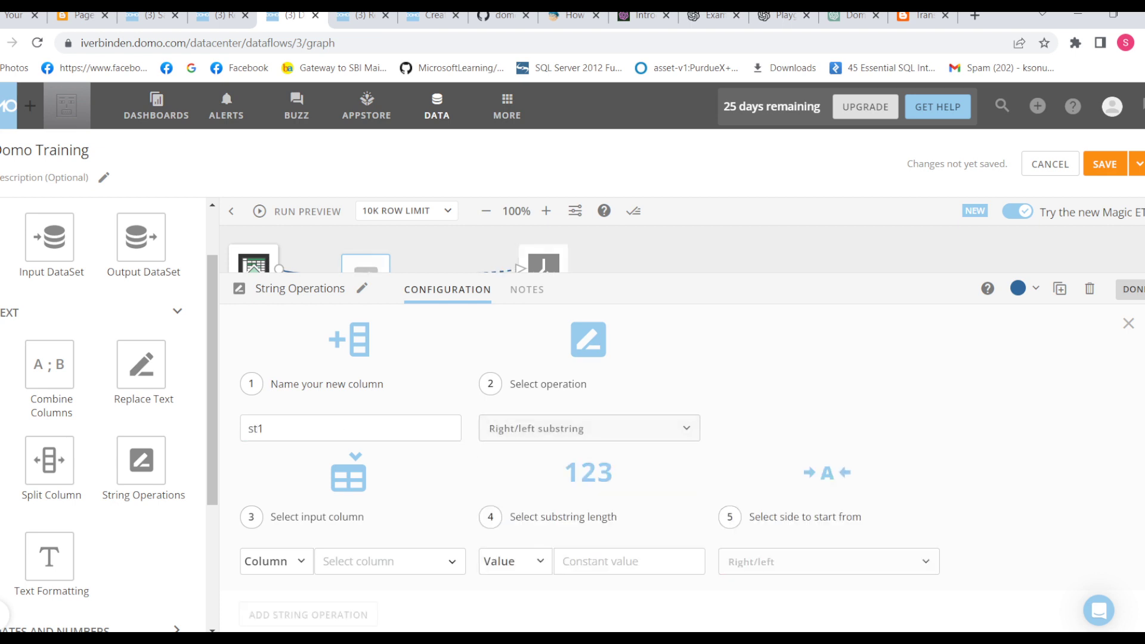
Configure the st1 operation to take 5 characters of the Item Category column, starting from the Right side
click(276, 562)
click(286, 498)
click(382, 561)
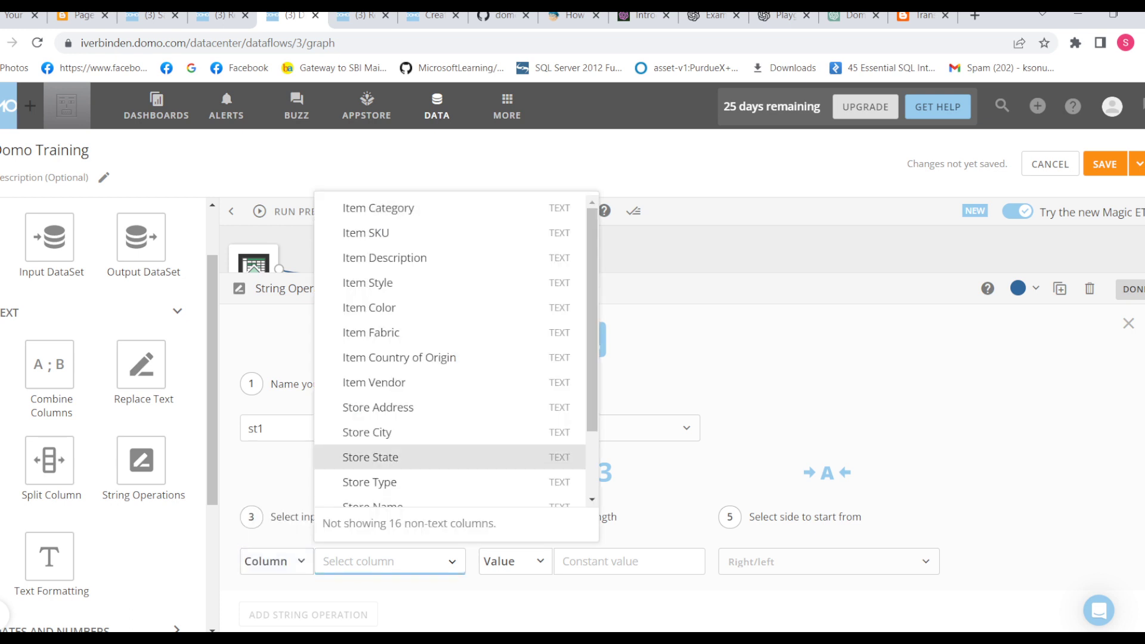
click(378, 208)
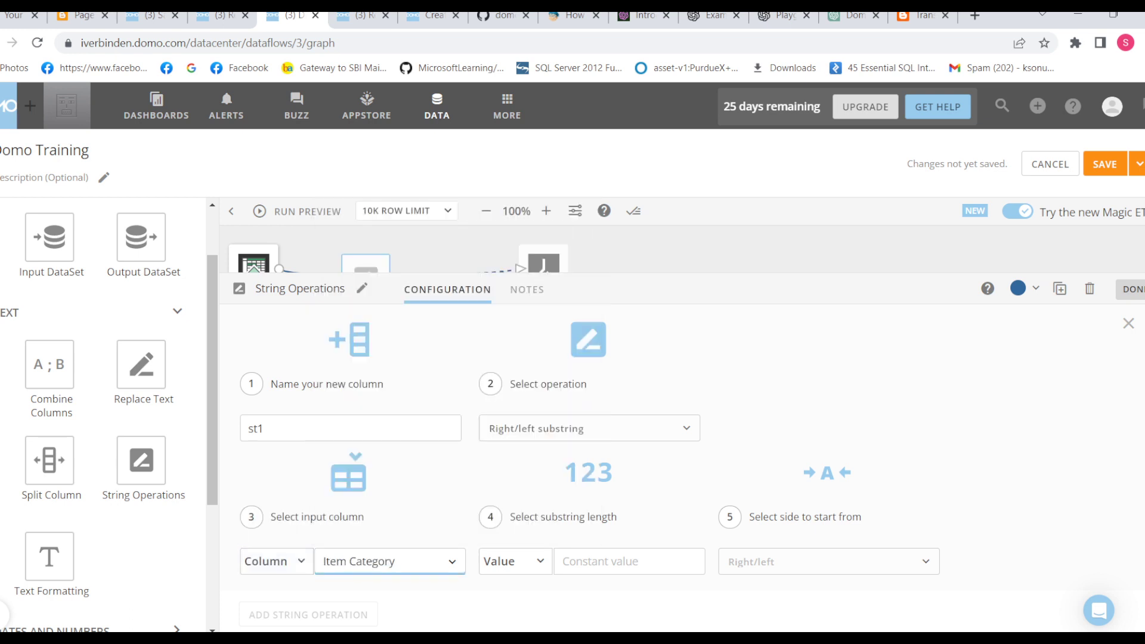
click(629, 562)
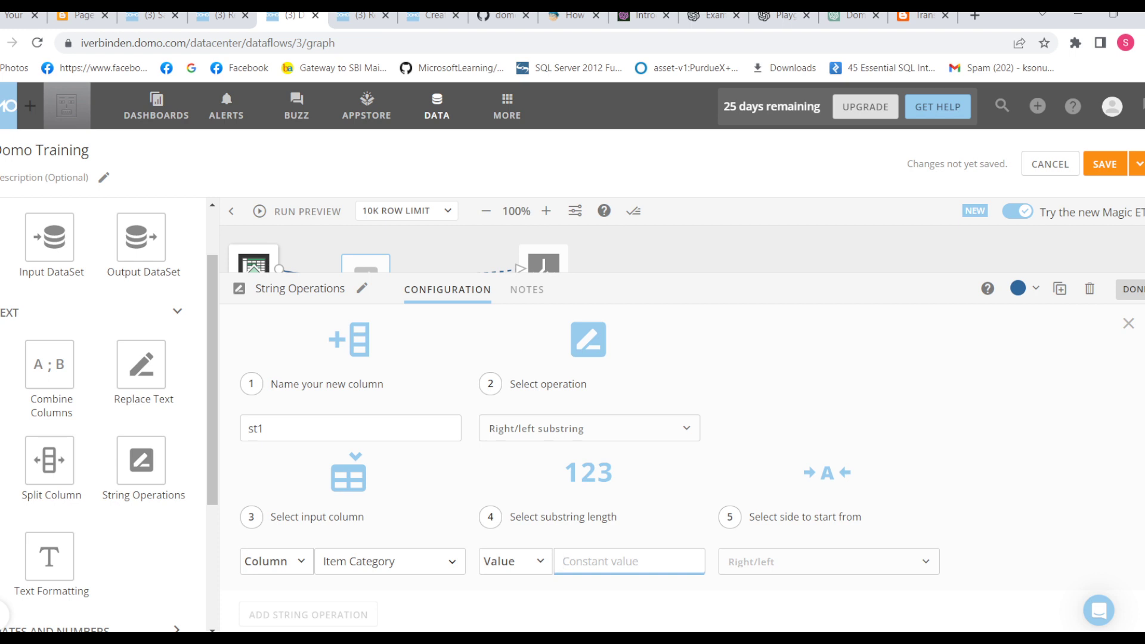
text(5)
click(828, 562)
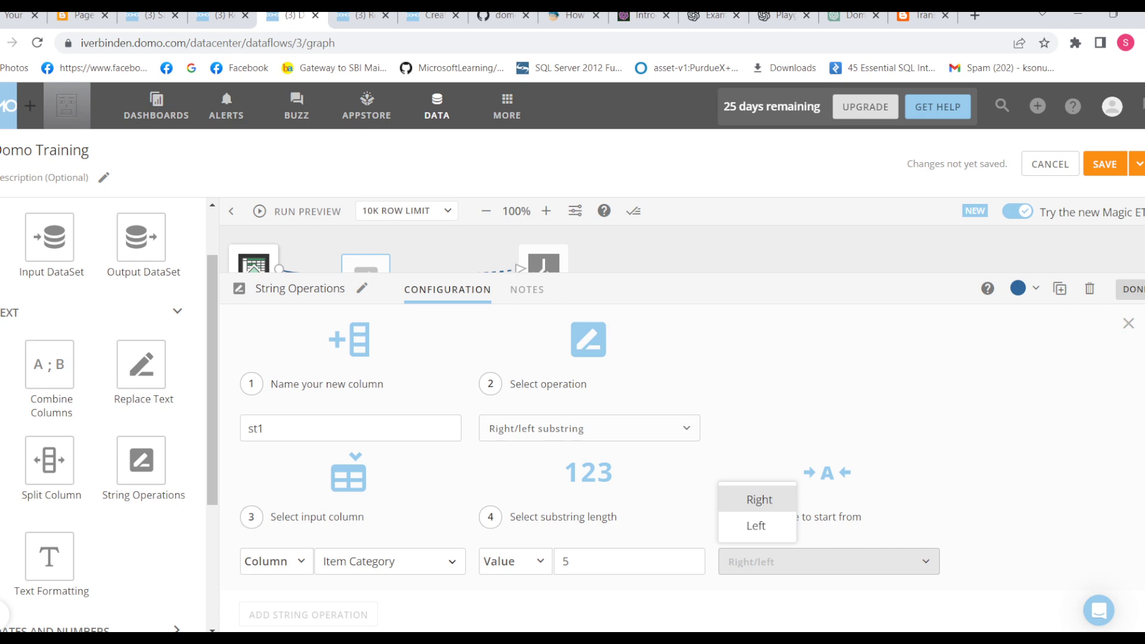
click(759, 500)
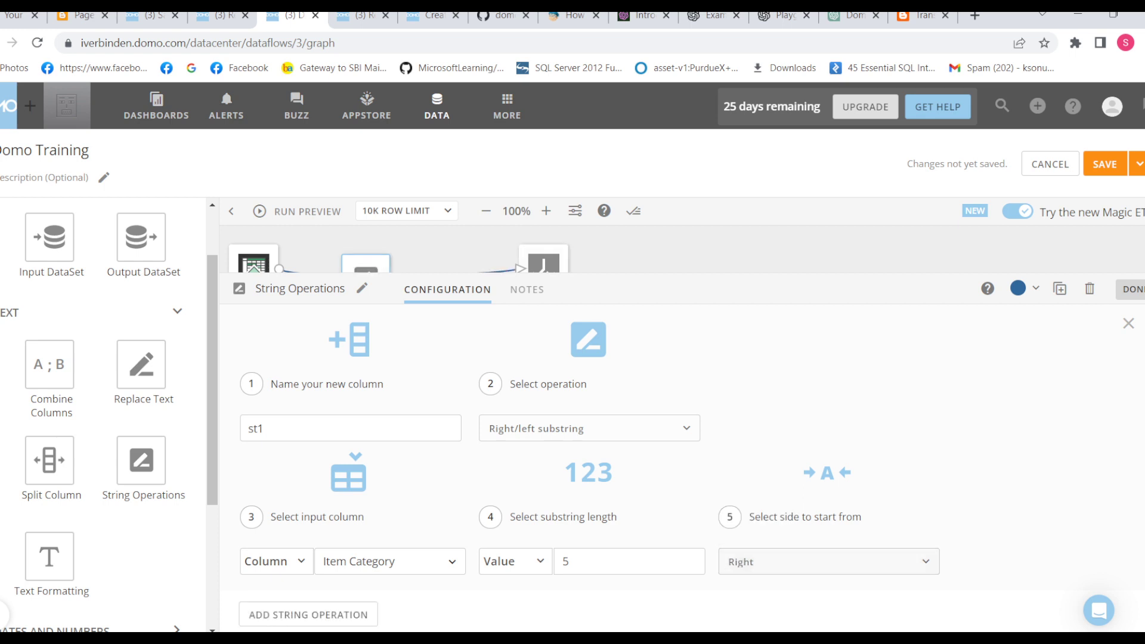
Add a third string operation with a new column named st2 and the Trim spaces operation
click(309, 614)
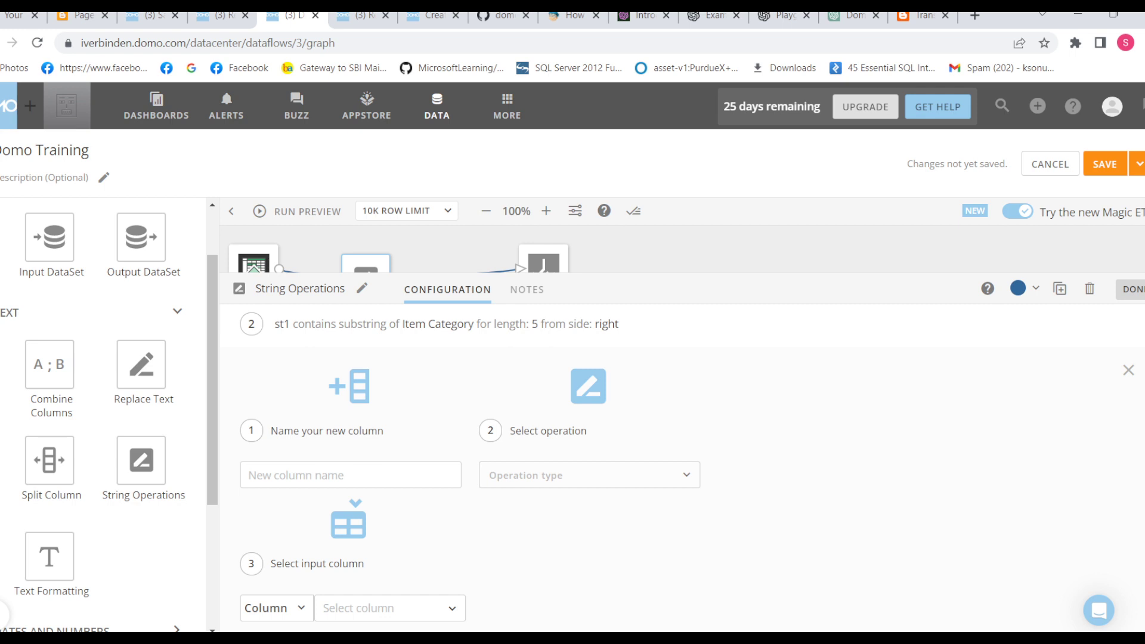
click(350, 476)
text(st2)
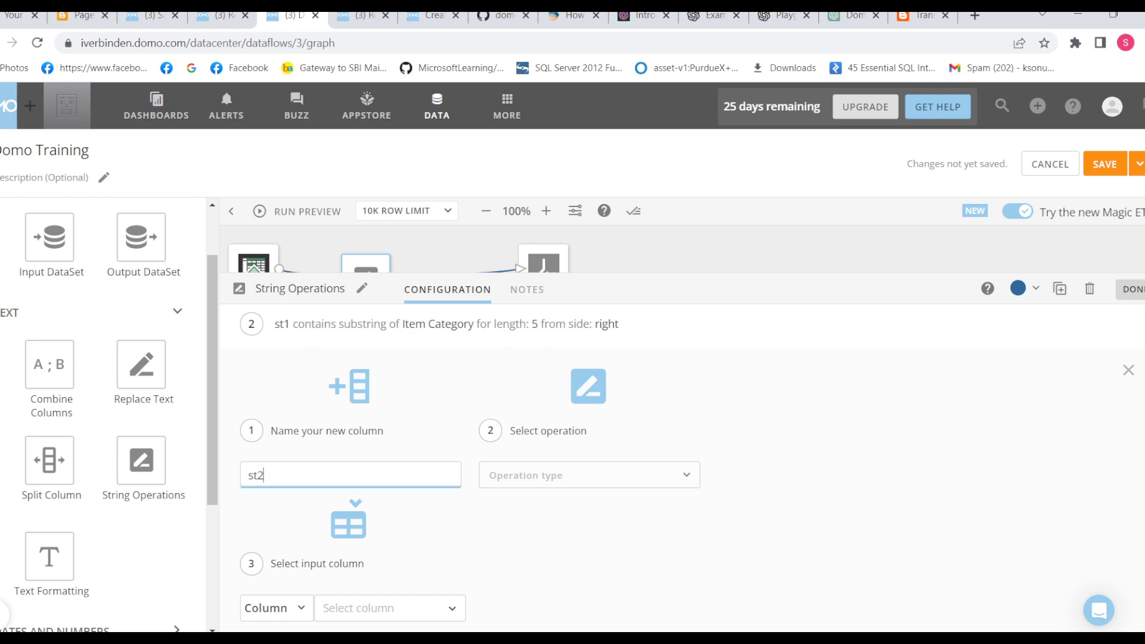
click(590, 476)
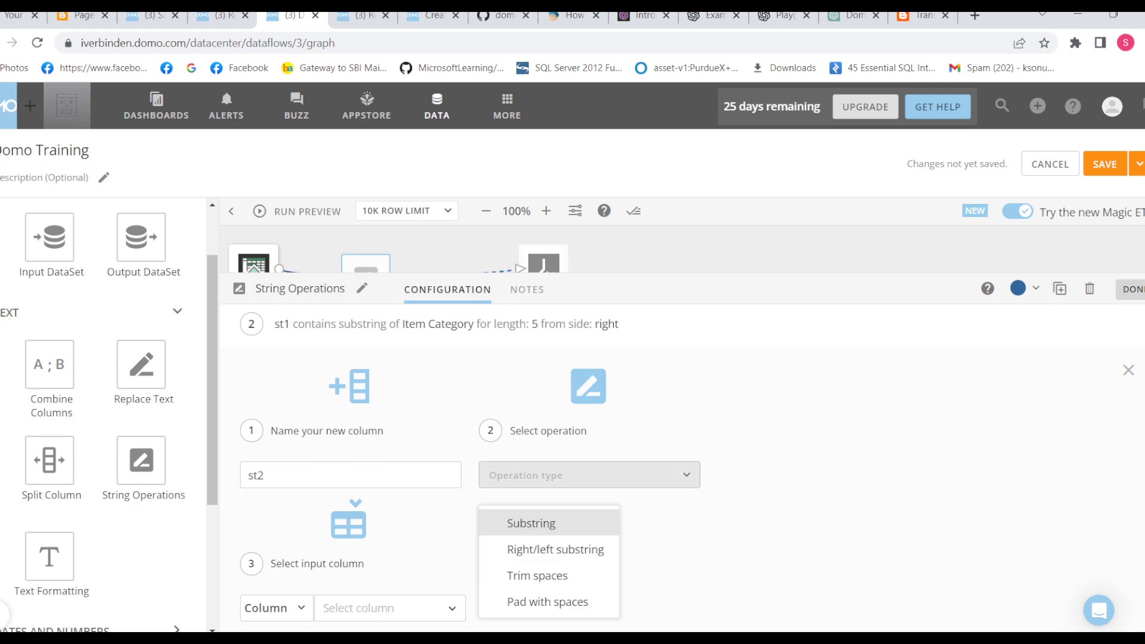
click(538, 576)
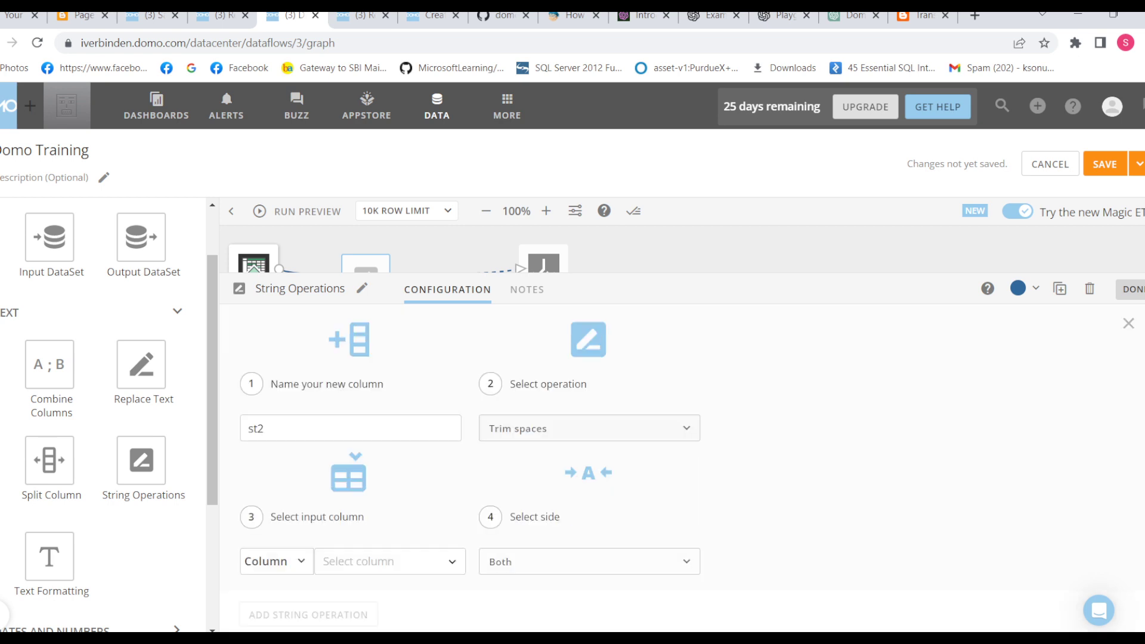
Set the st2 operation to trim spaces in the Item Category column on Both sides
click(390, 561)
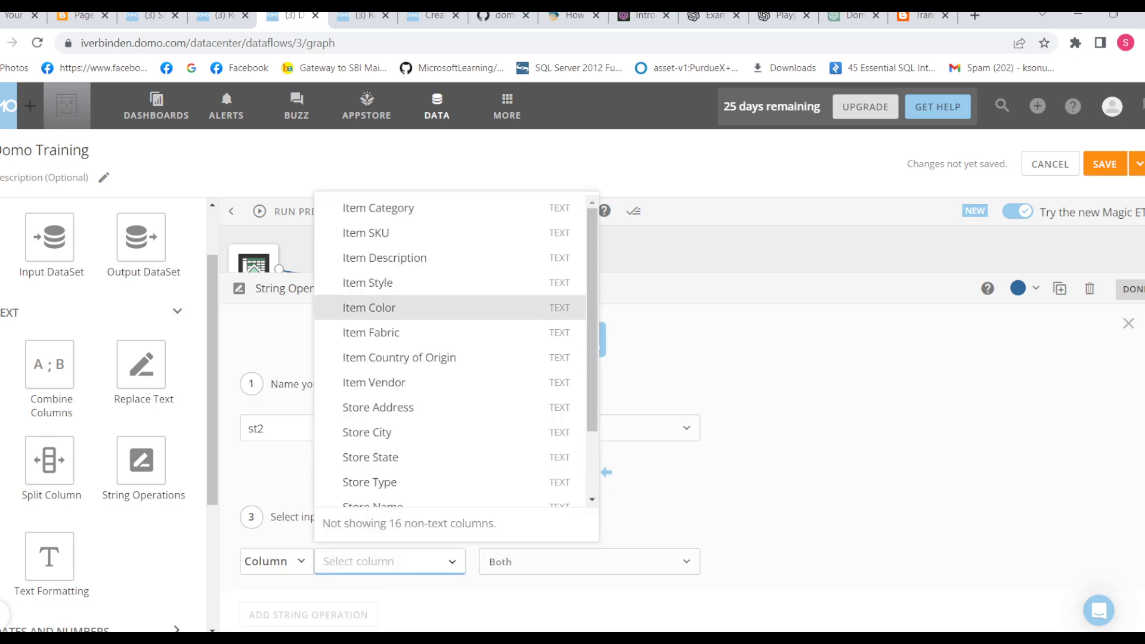
click(378, 207)
click(589, 561)
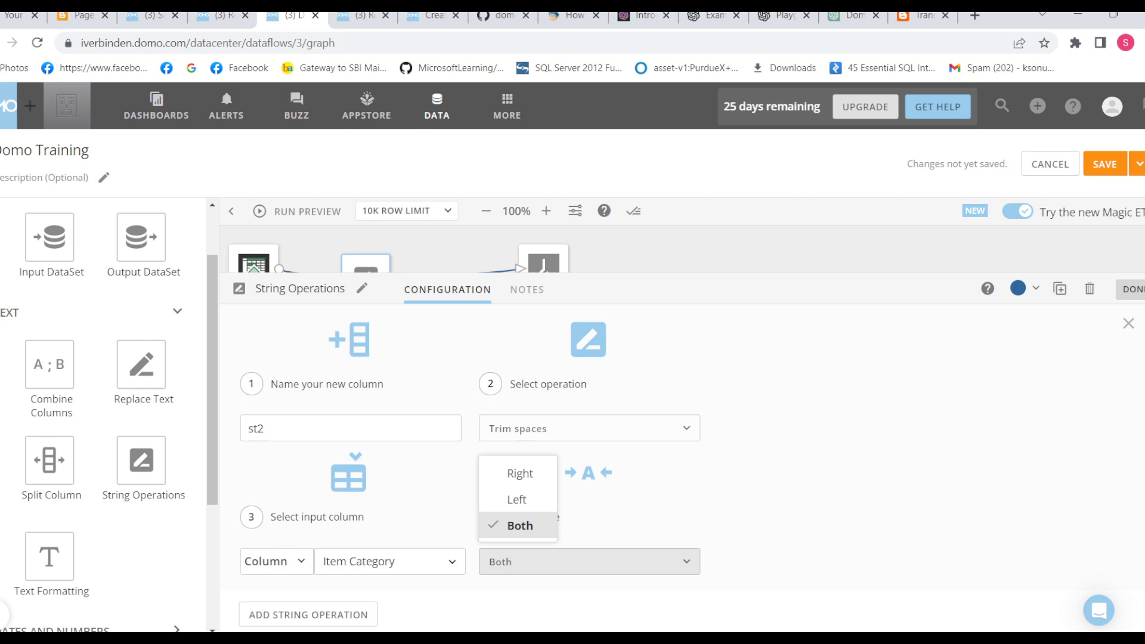
click(519, 526)
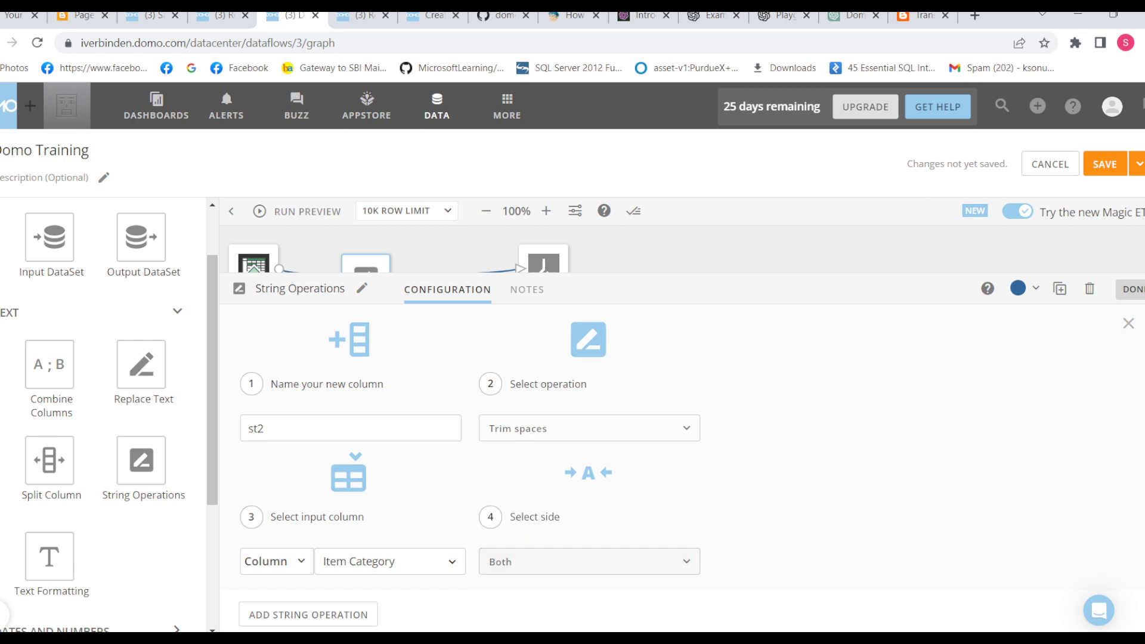
Add a fourth string operation with a new column named st3, using Pad with spaces on the Item Category column
click(308, 615)
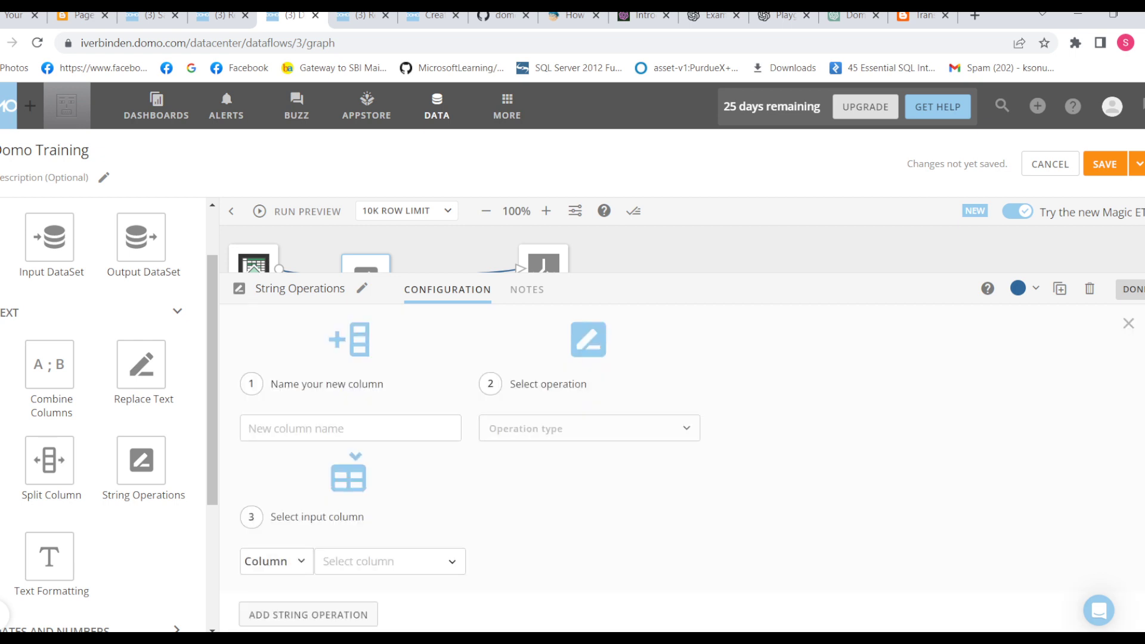
click(351, 428)
text(st3)
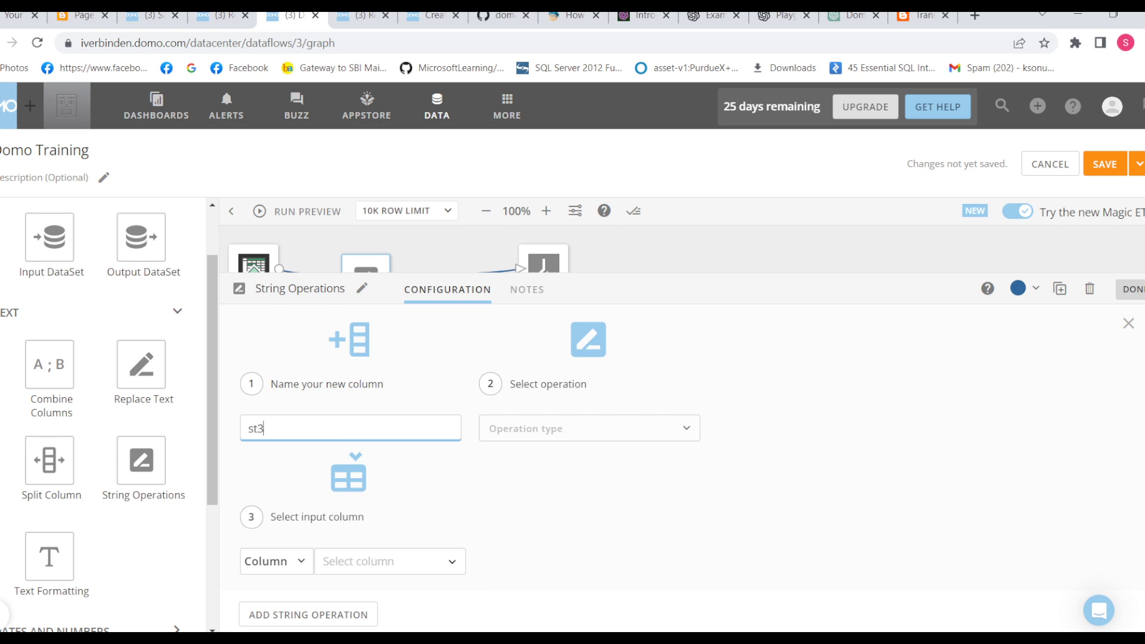
click(588, 428)
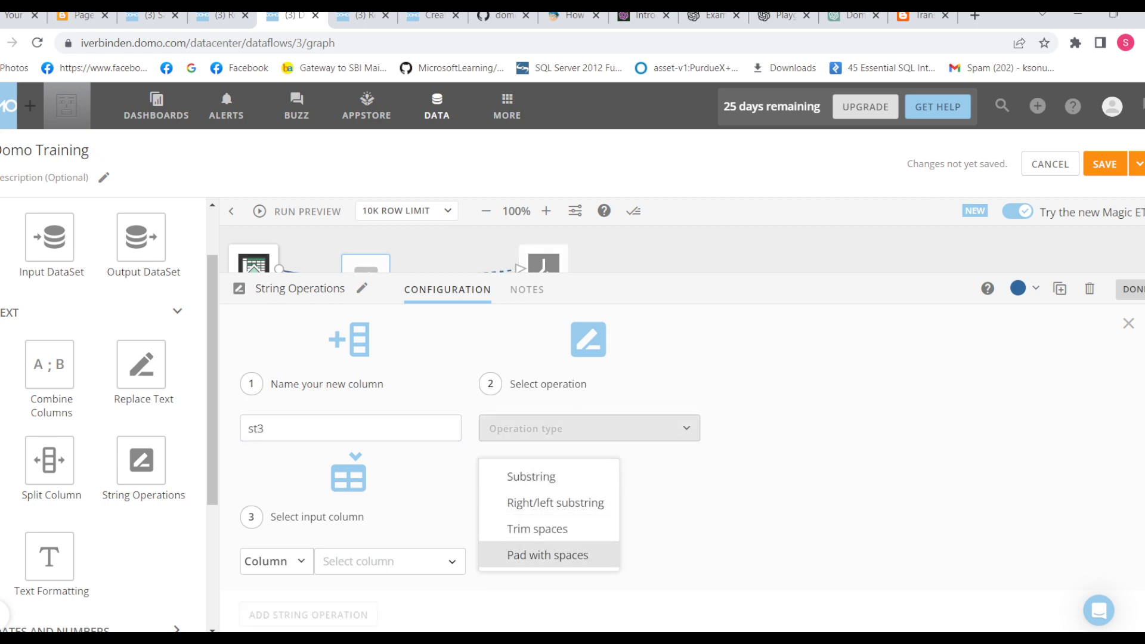
click(547, 555)
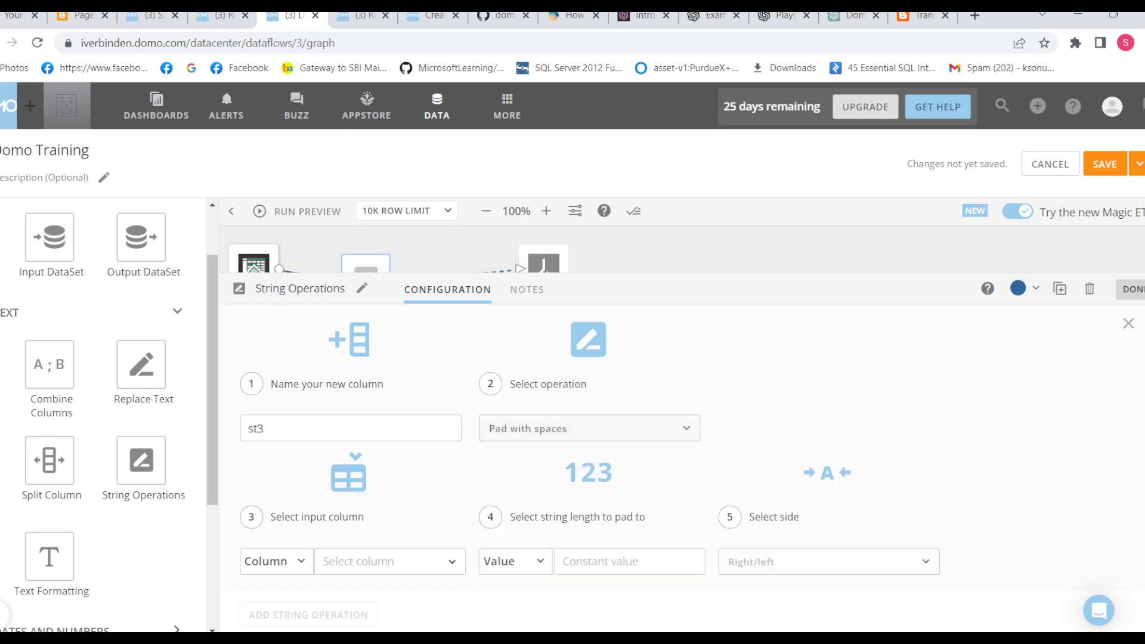
click(390, 561)
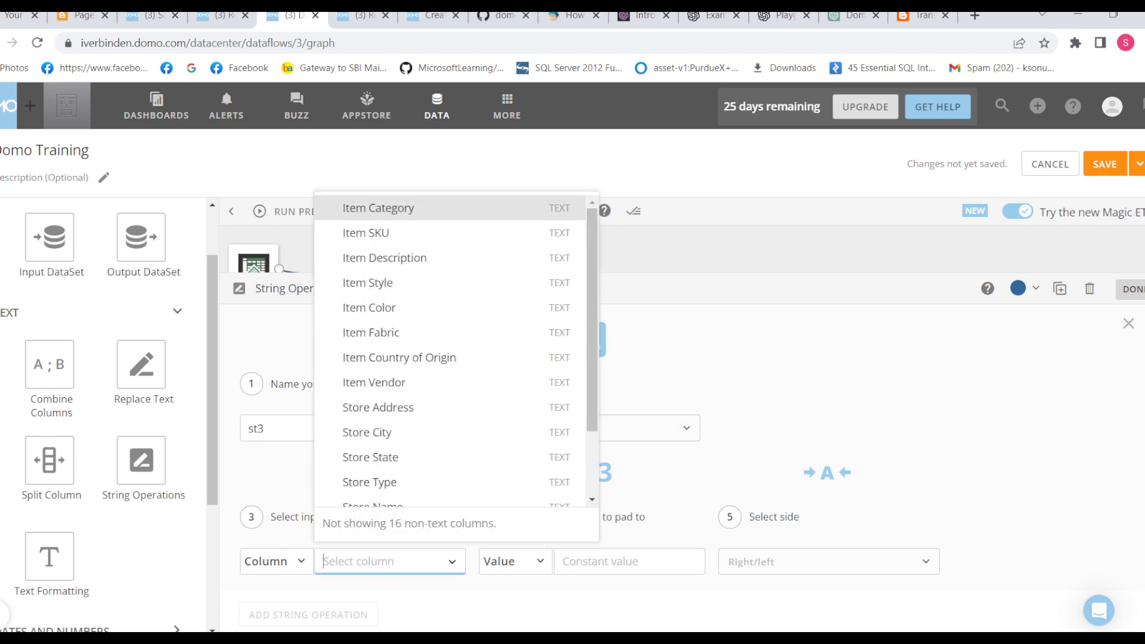
click(379, 208)
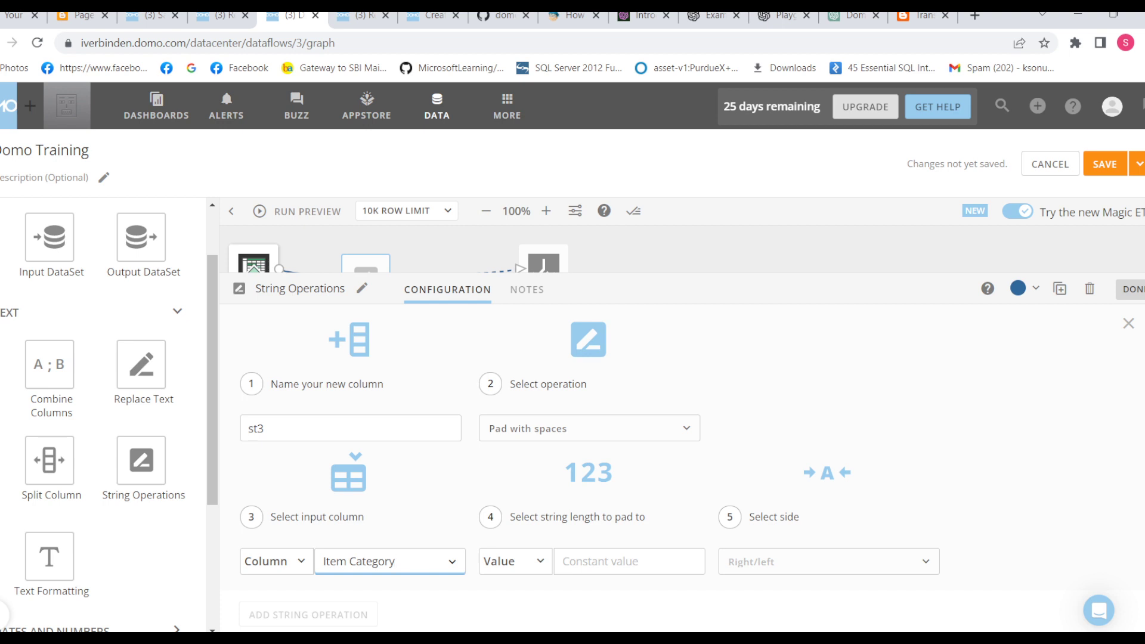
Set the st3 string length to pad to from the Order Id column instead of a constant value
text(2)
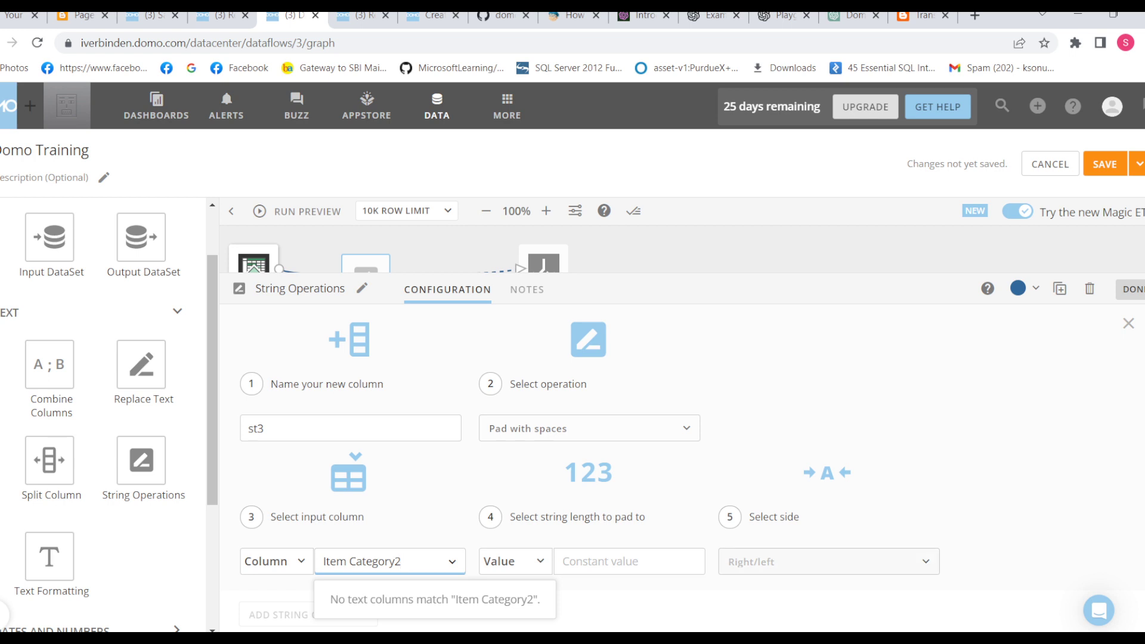
click(515, 562)
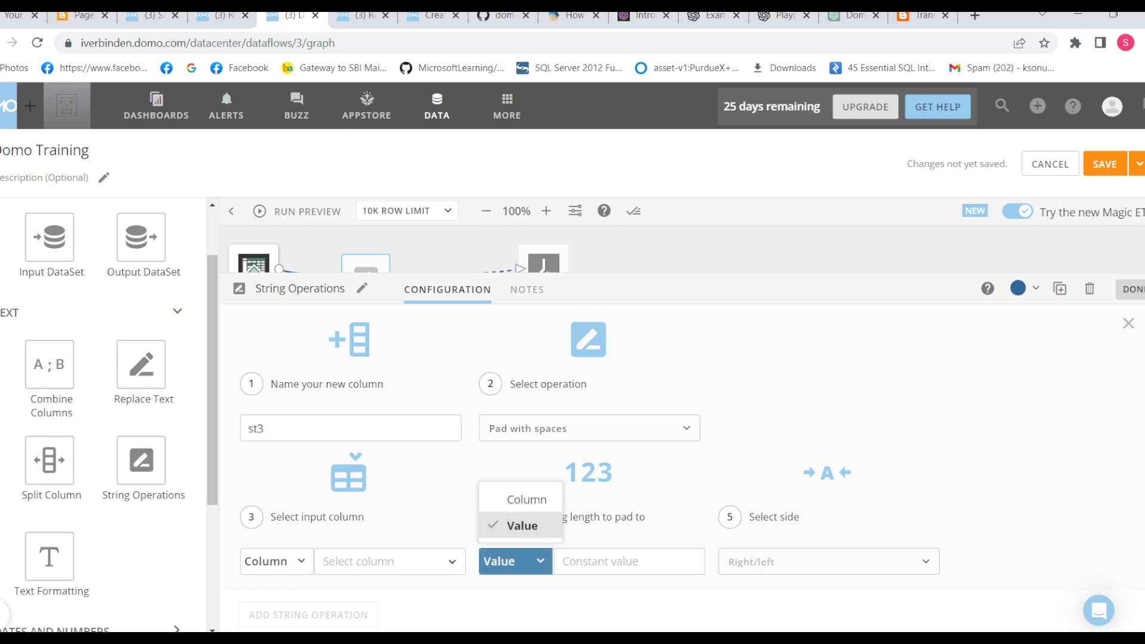
click(526, 499)
click(620, 562)
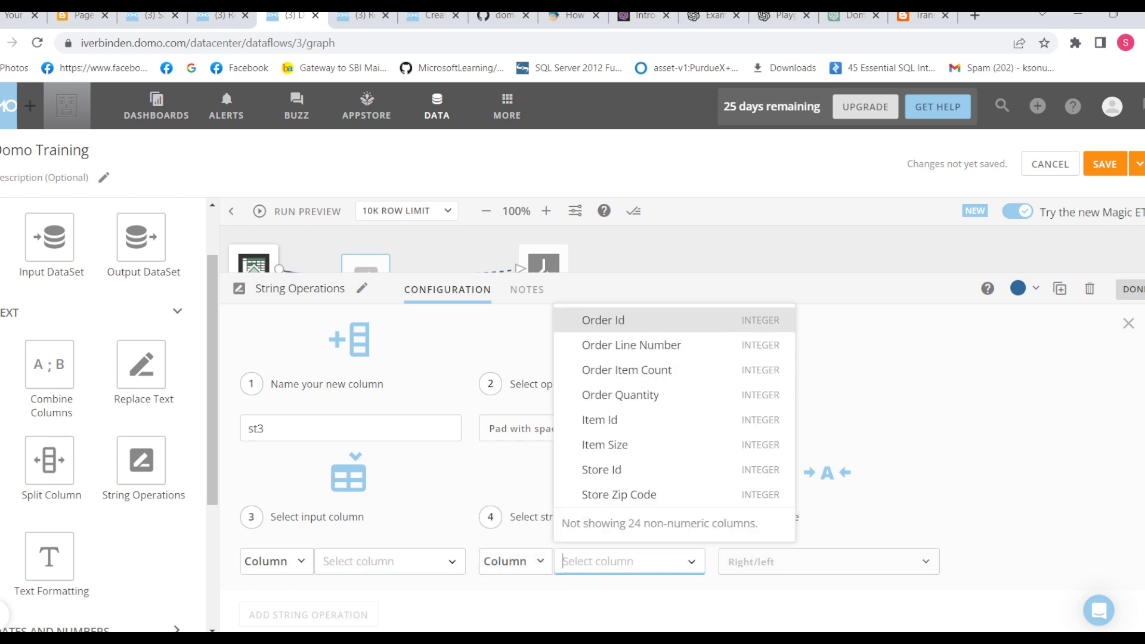
key(Down)
key(Down)
key(Down)
key(Down)
key(Down)
key(Down)
key(Down)
key(Up)
key(Up)
key(Up)
key(Up)
key(Up)
key(Up)
key(Up)
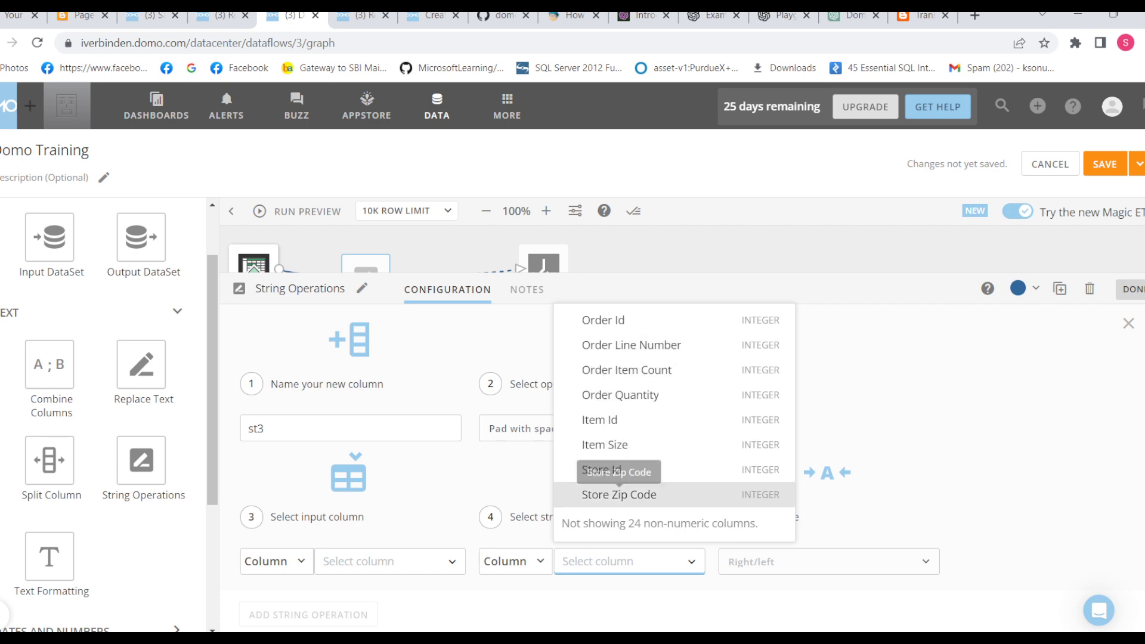
key(Return)
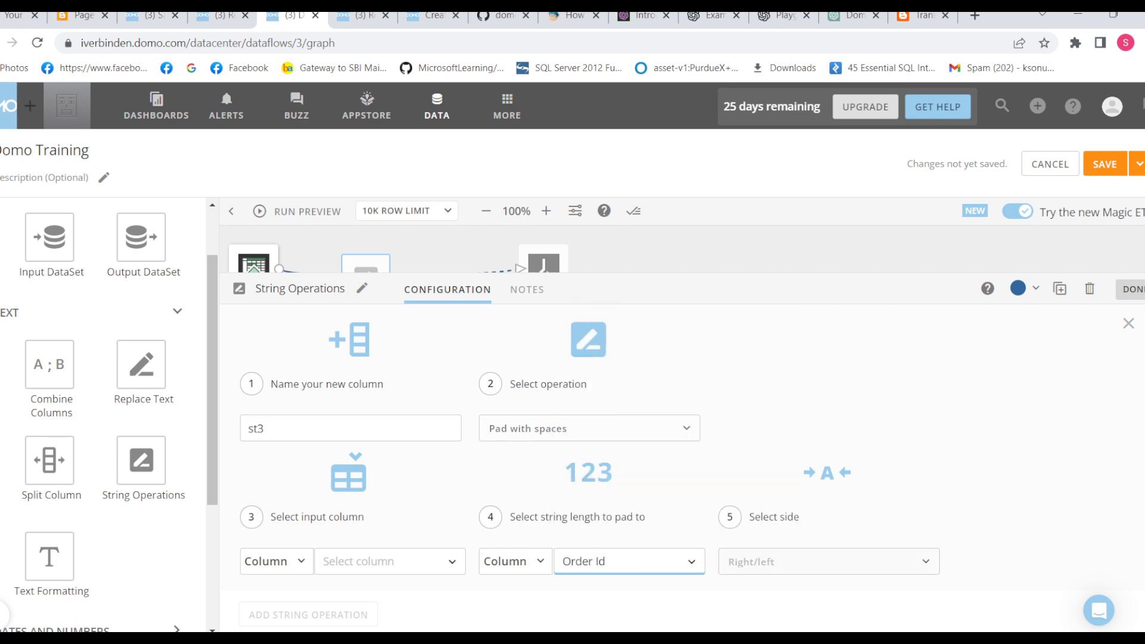
Set the st3 padding side to Left and select Item Category again as the input column
click(829, 562)
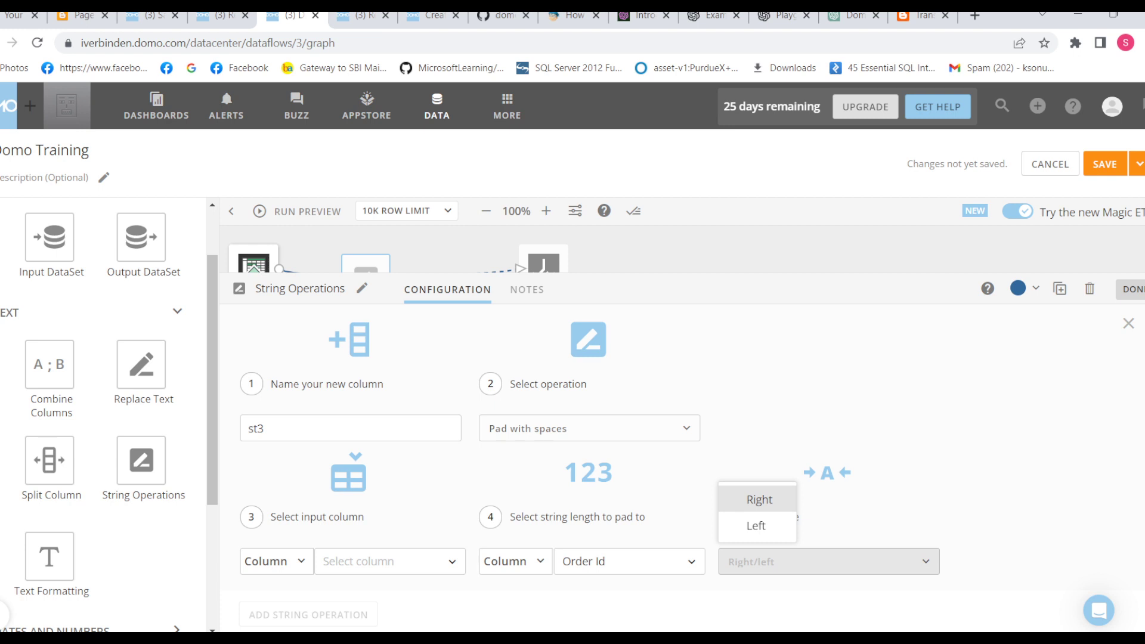
key(Down)
key(Up)
key(Down)
key(Return)
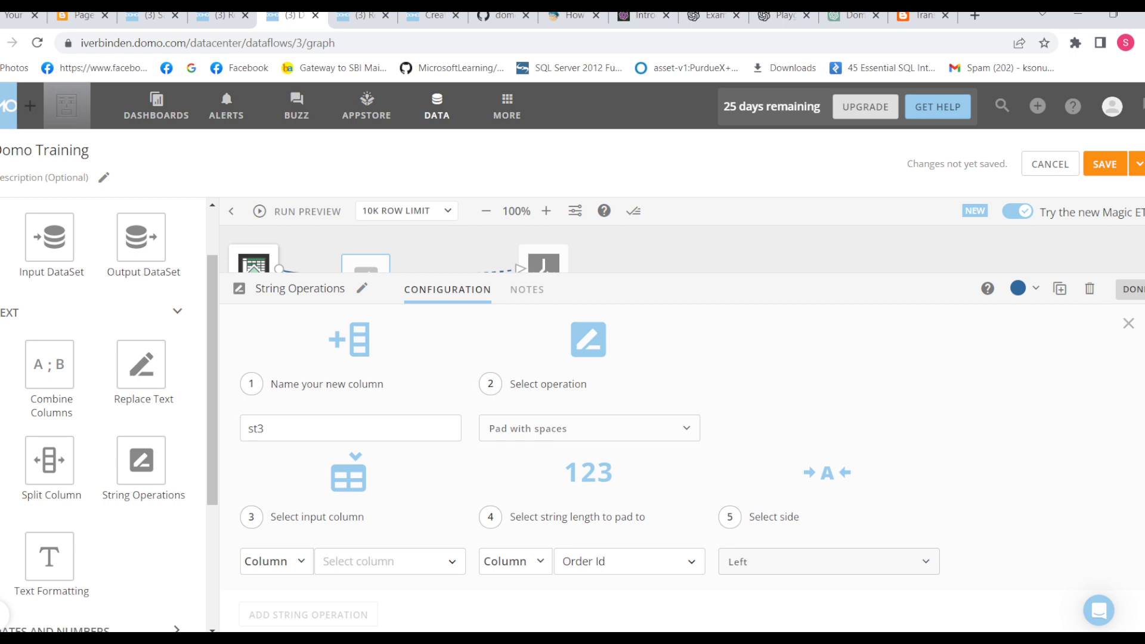
click(391, 561)
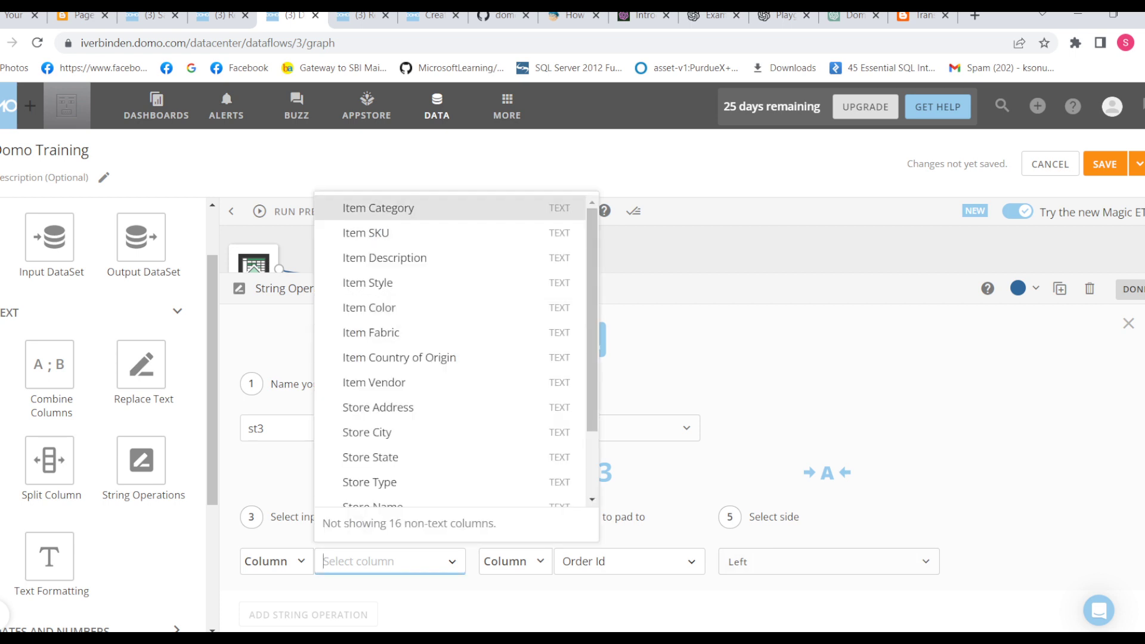
key(Return)
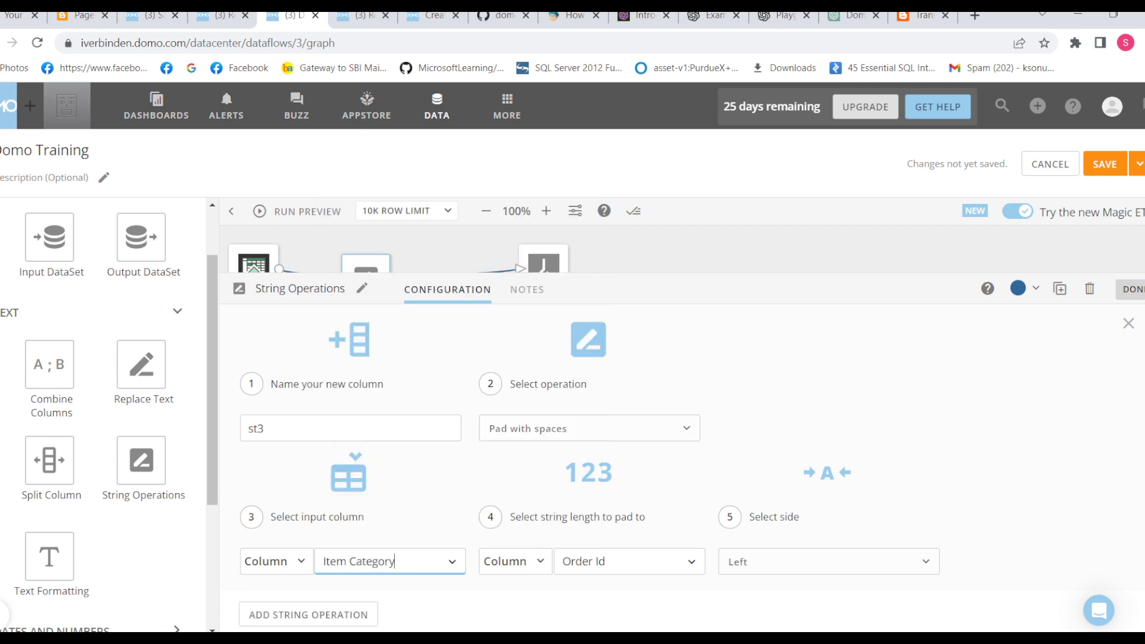
Set the st3 string length to pad to as a constant value of 2 and finish the String Operations configuration
click(515, 562)
click(521, 525)
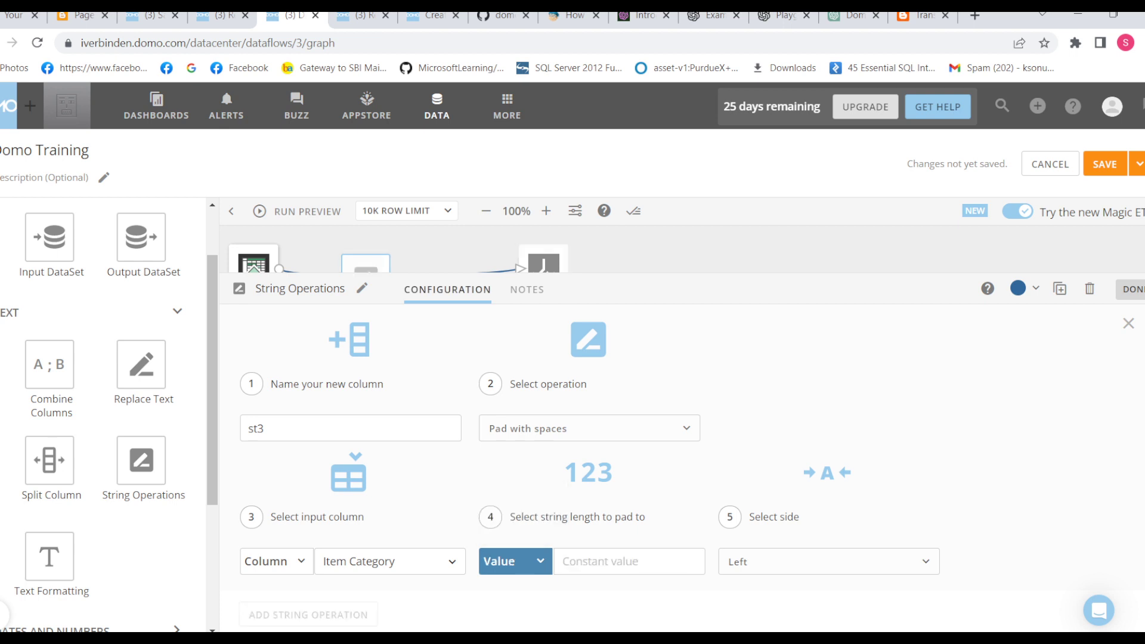
click(597, 561)
text(2)
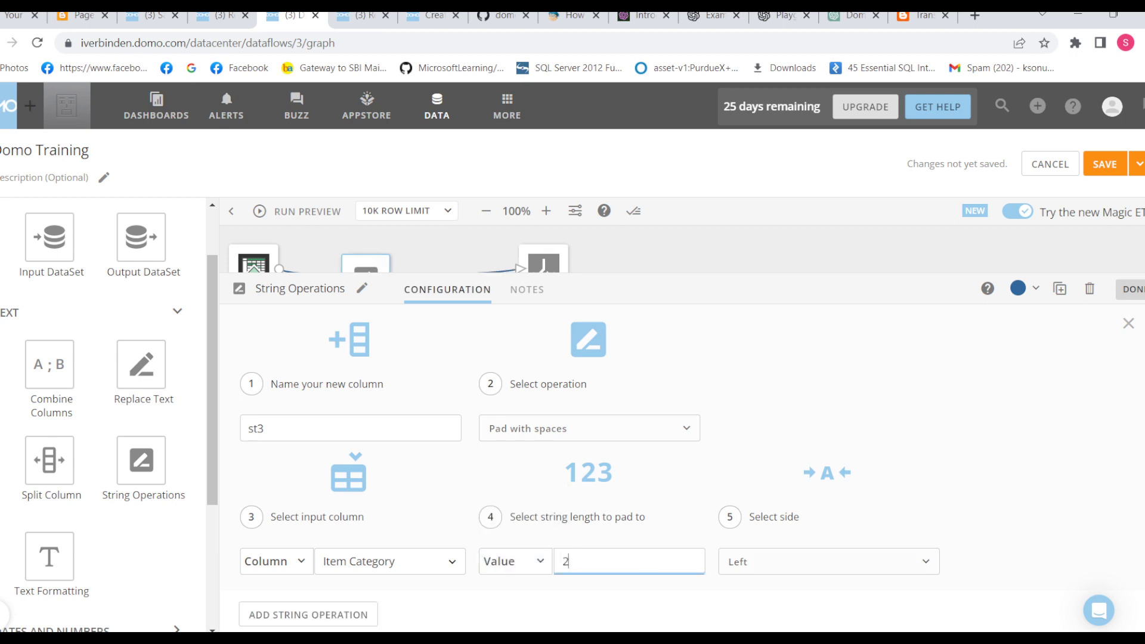
key(Tab)
scroll(680, 465, up, 3)
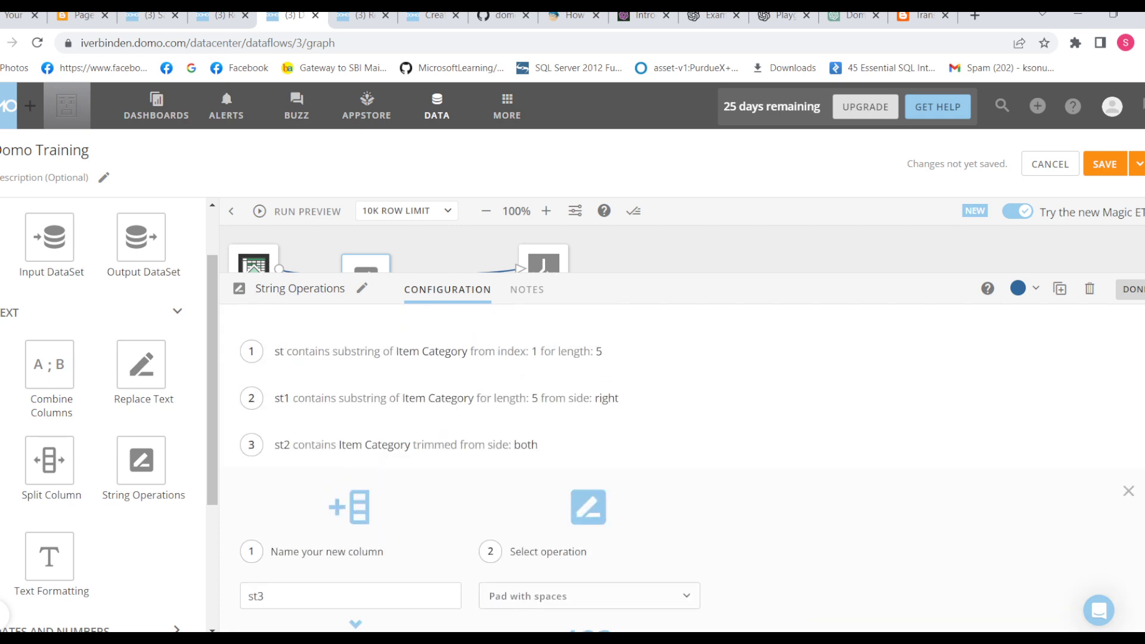
scroll(680, 466, down, 3)
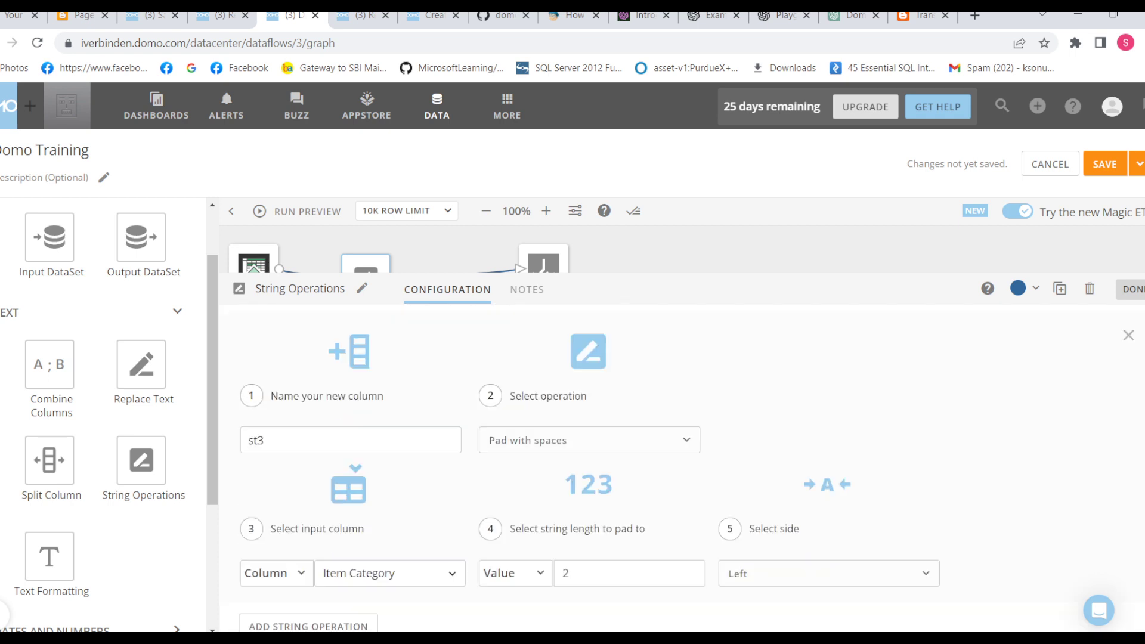
click(1132, 289)
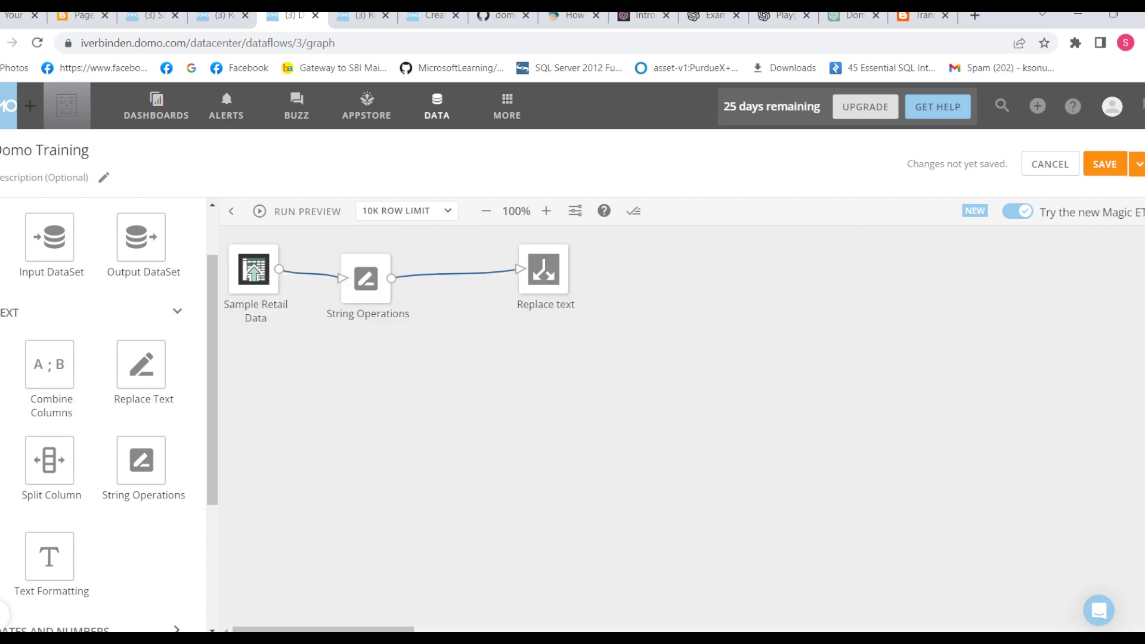
Save and run the Domo Training dataflow
click(1139, 164)
click(1101, 198)
click(920, 460)
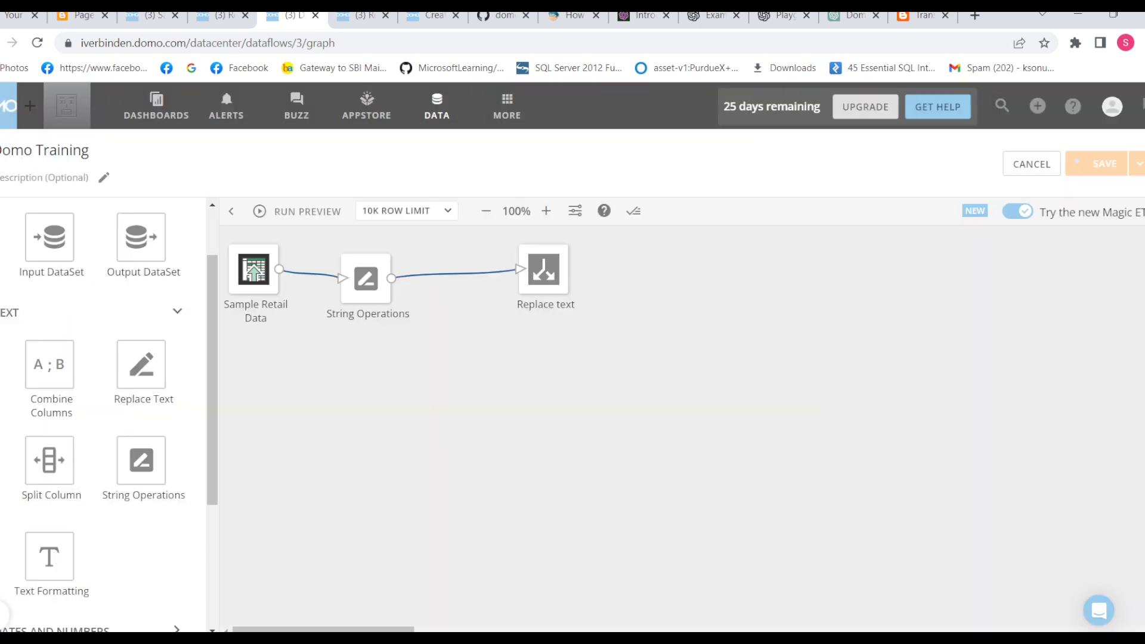
mouse_move(810, 641)
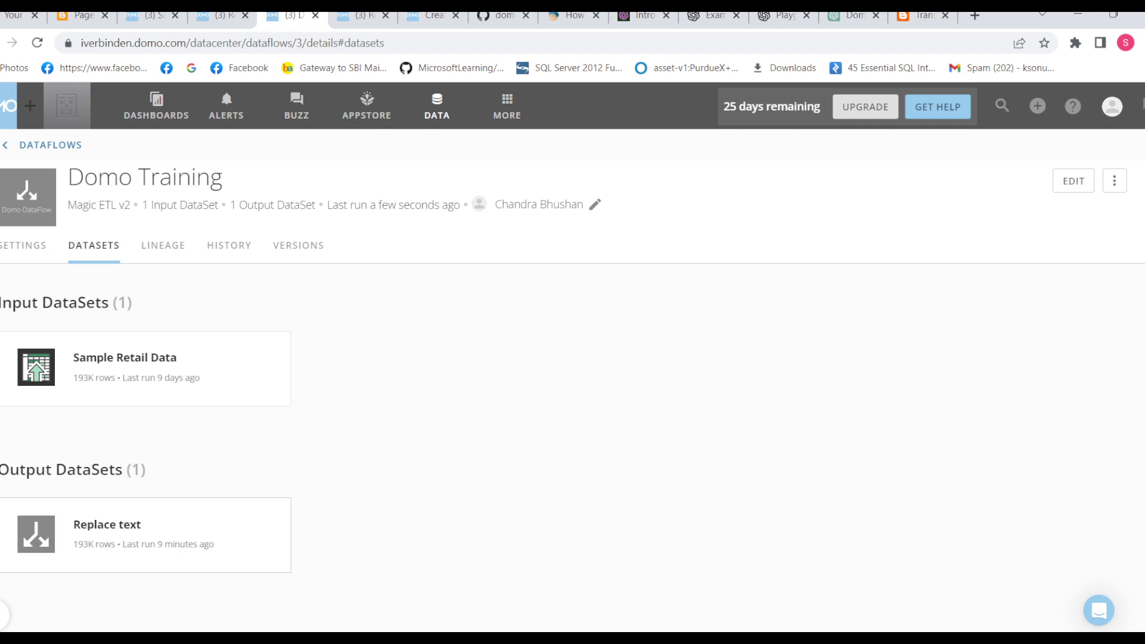
Open the Replace text output dataset's data table at the st, st1, st2 and st3 columns
click(107, 525)
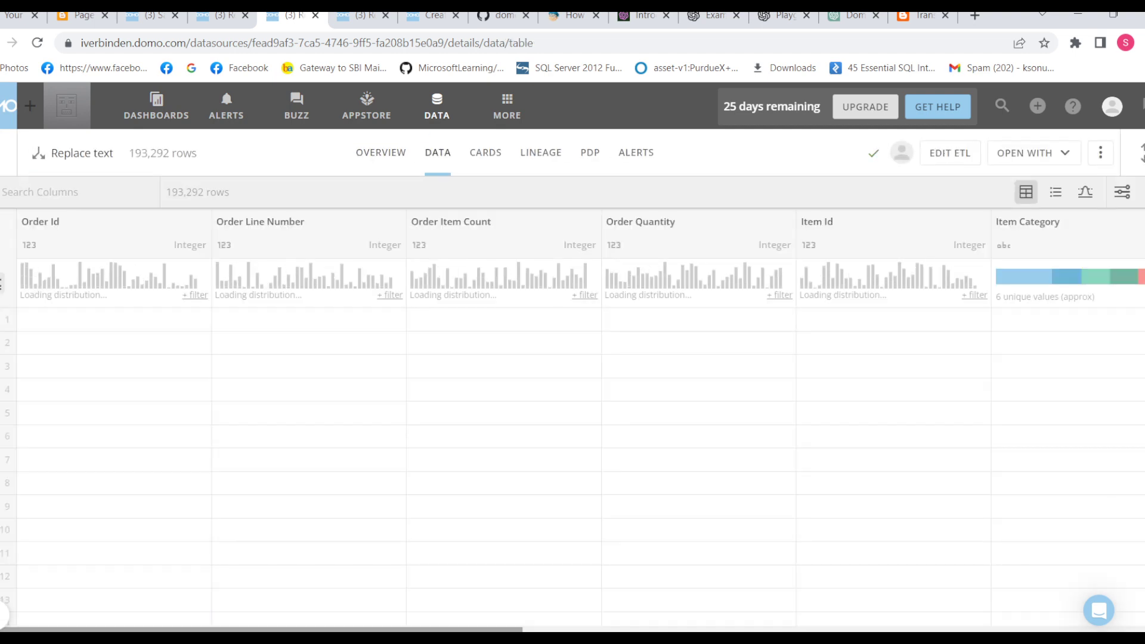
scroll(572, 430, right, 10)
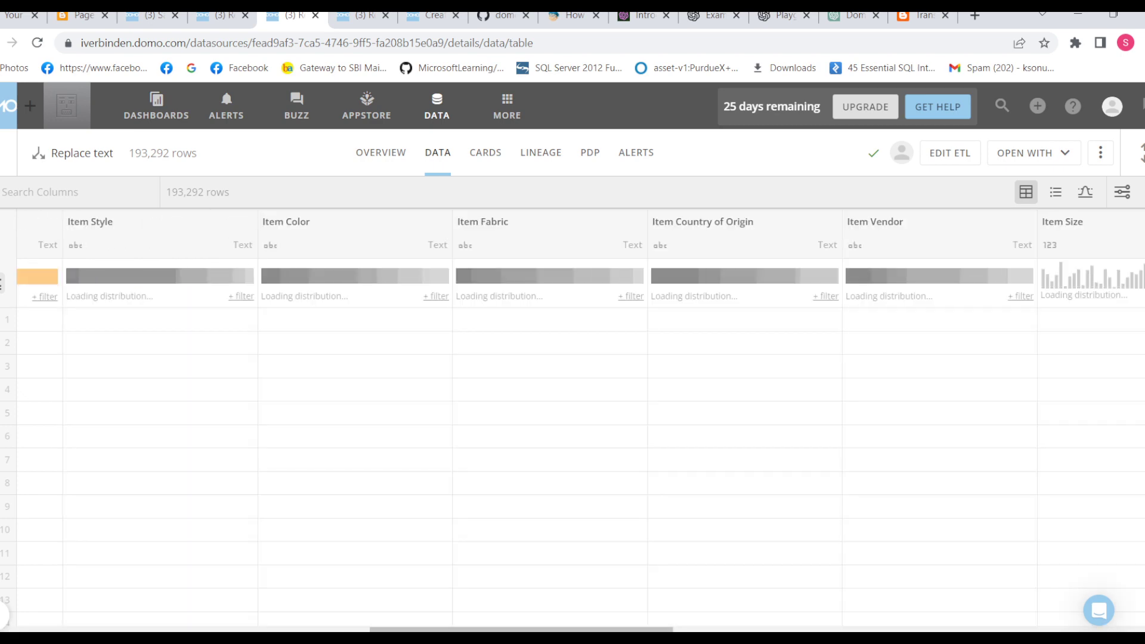
scroll(573, 429, right, 15)
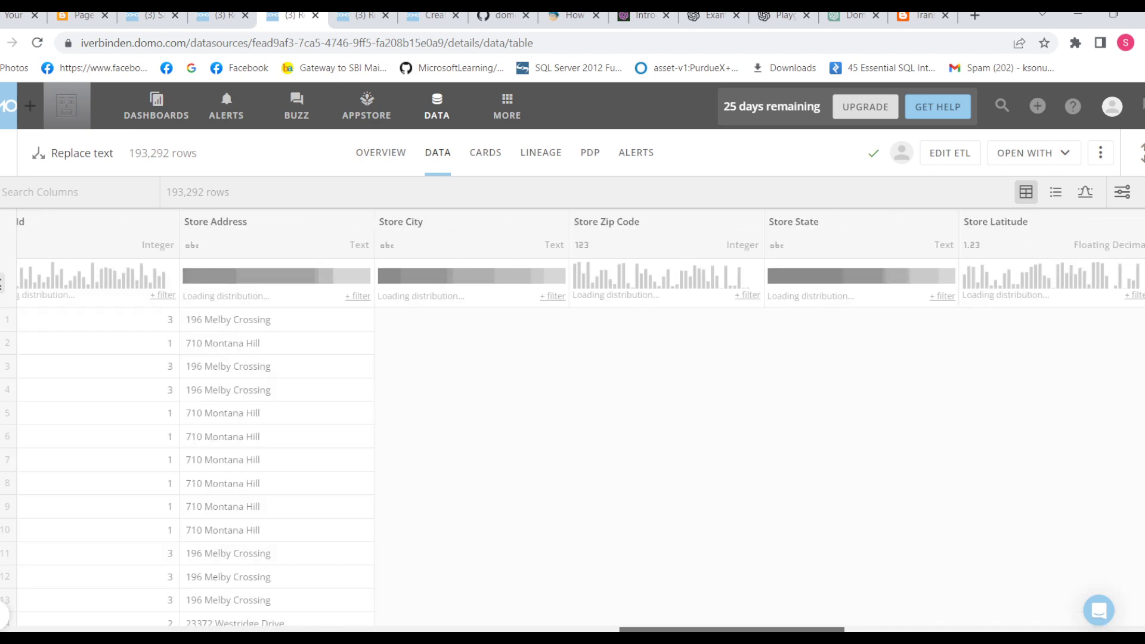
scroll(573, 429, right, 15)
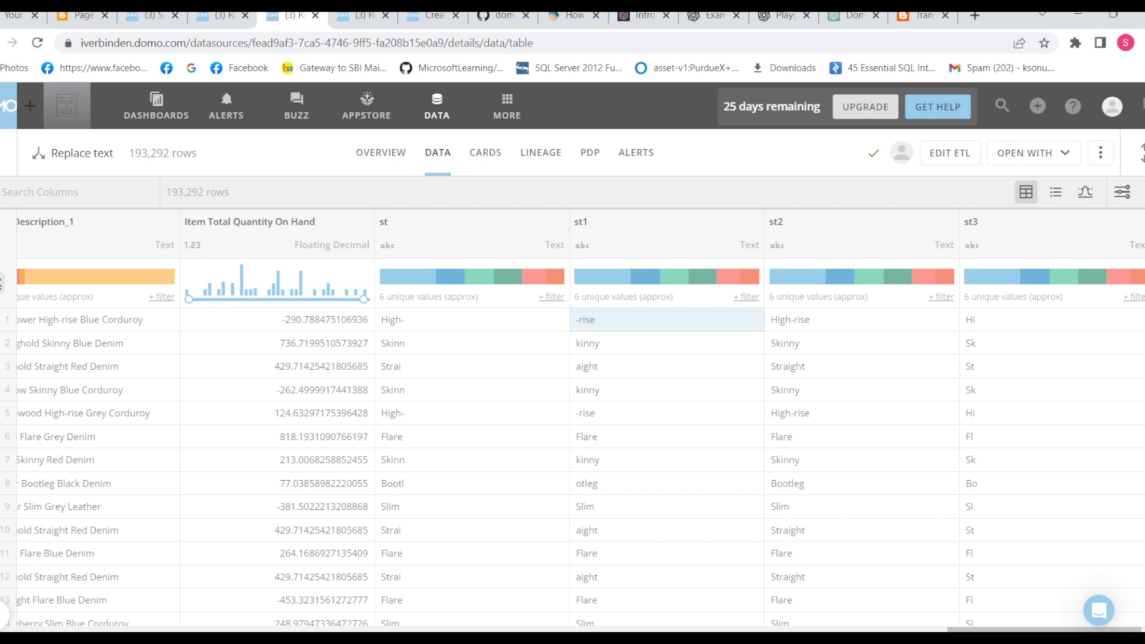
Compare the string operation results in the st, st1, st2 and st3 columns across the output rows
click(861, 319)
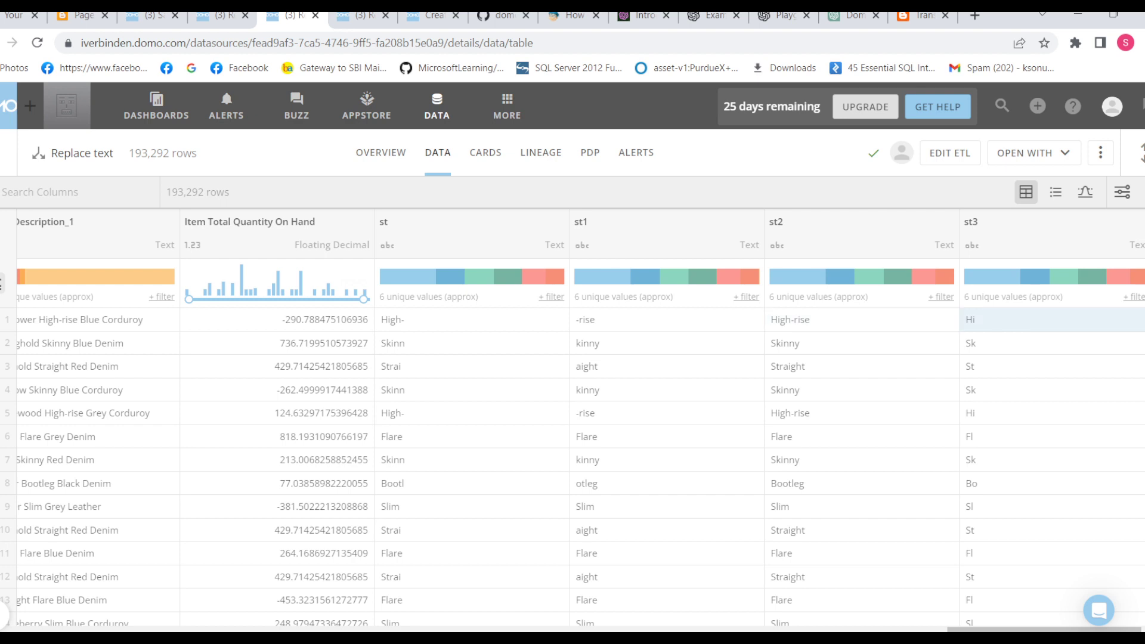
click(1008, 320)
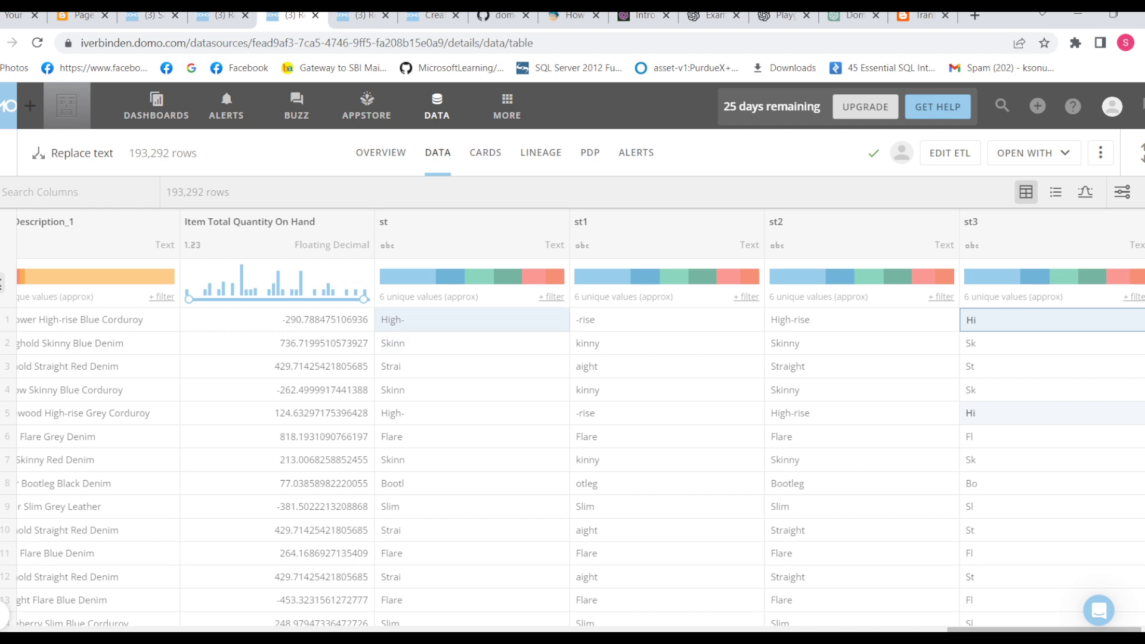
click(442, 320)
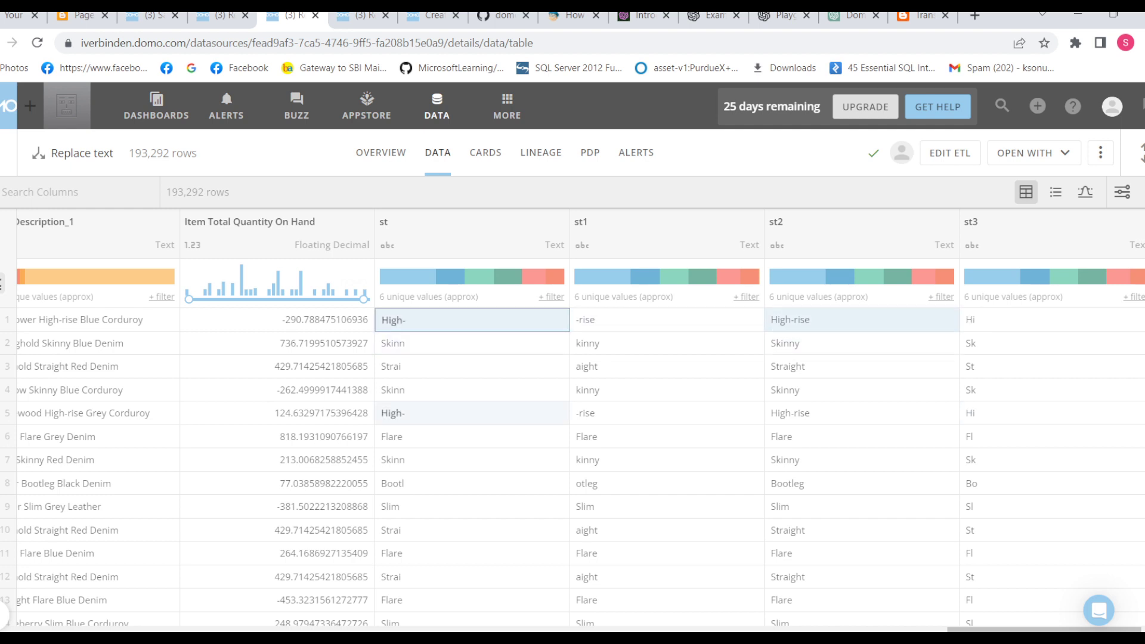
click(835, 322)
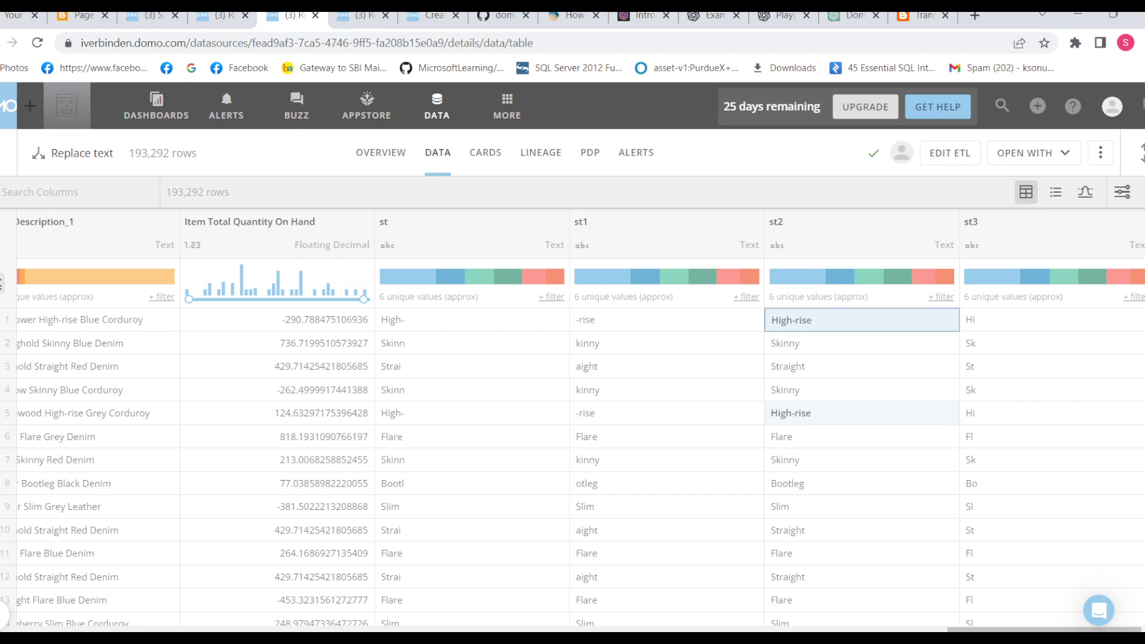
click(836, 344)
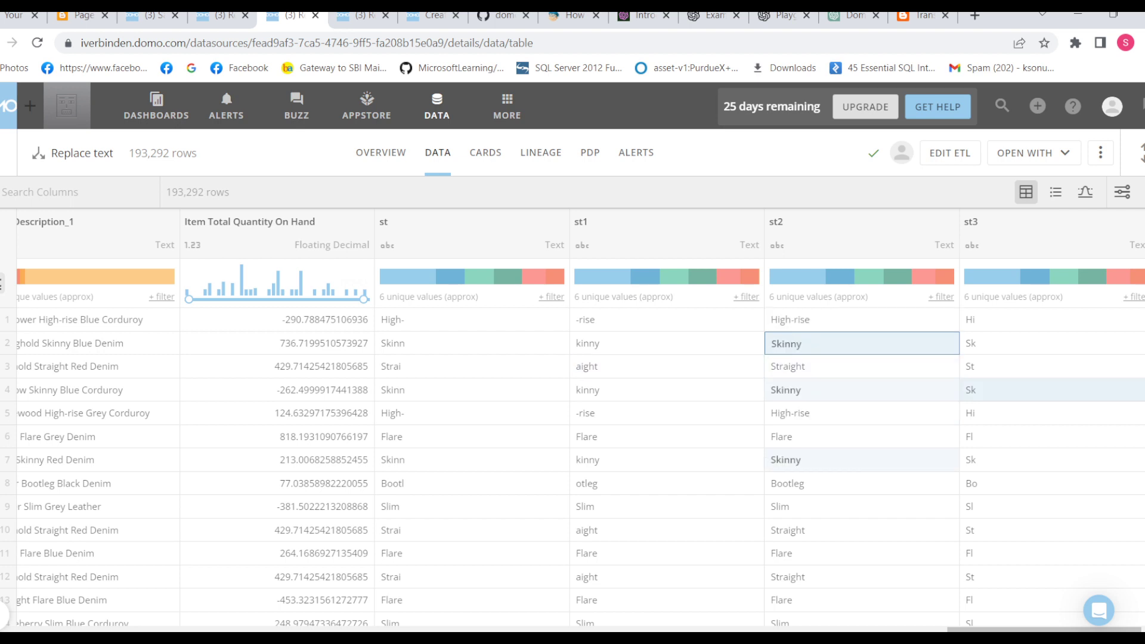
scroll(1044, 390, down, 8)
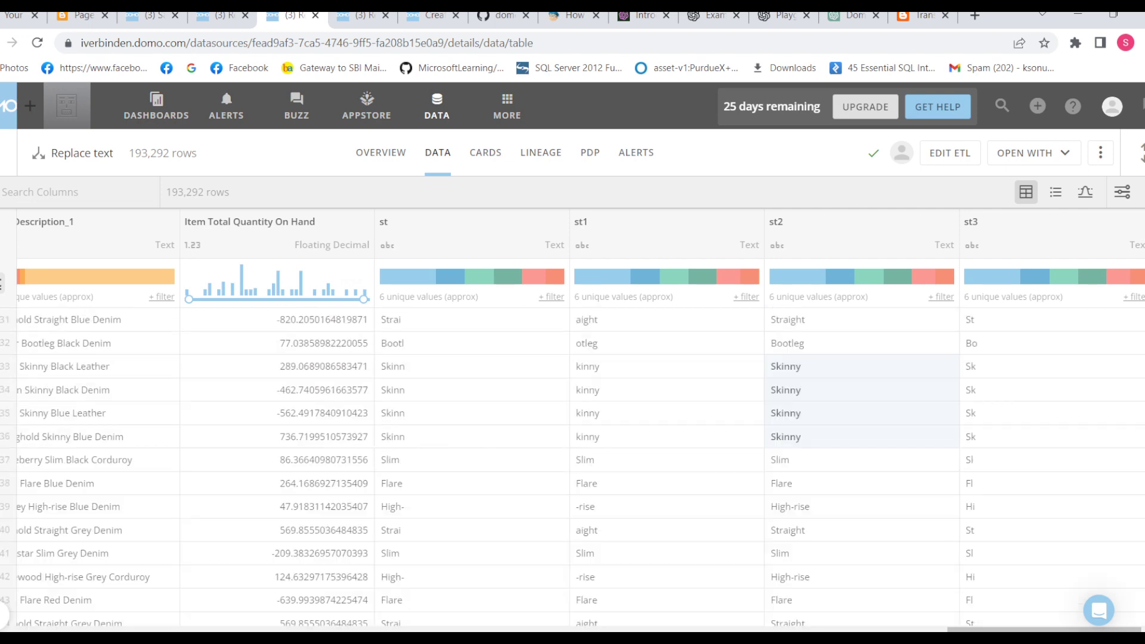
scroll(573, 465, up, 8)
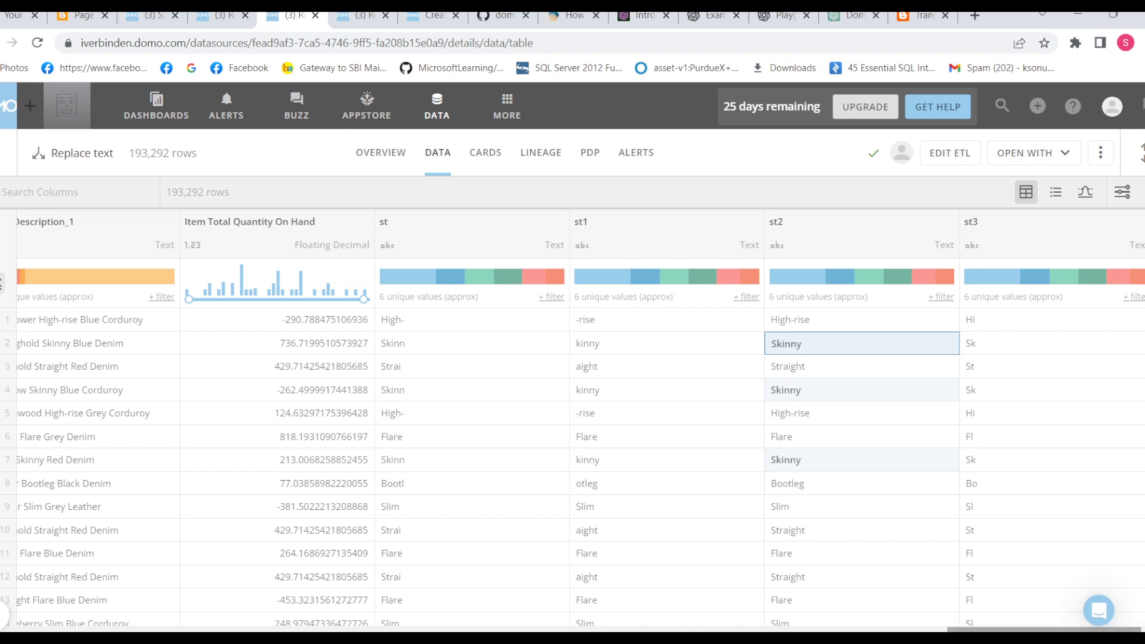
mouse_move(840, 638)
click(920, 577)
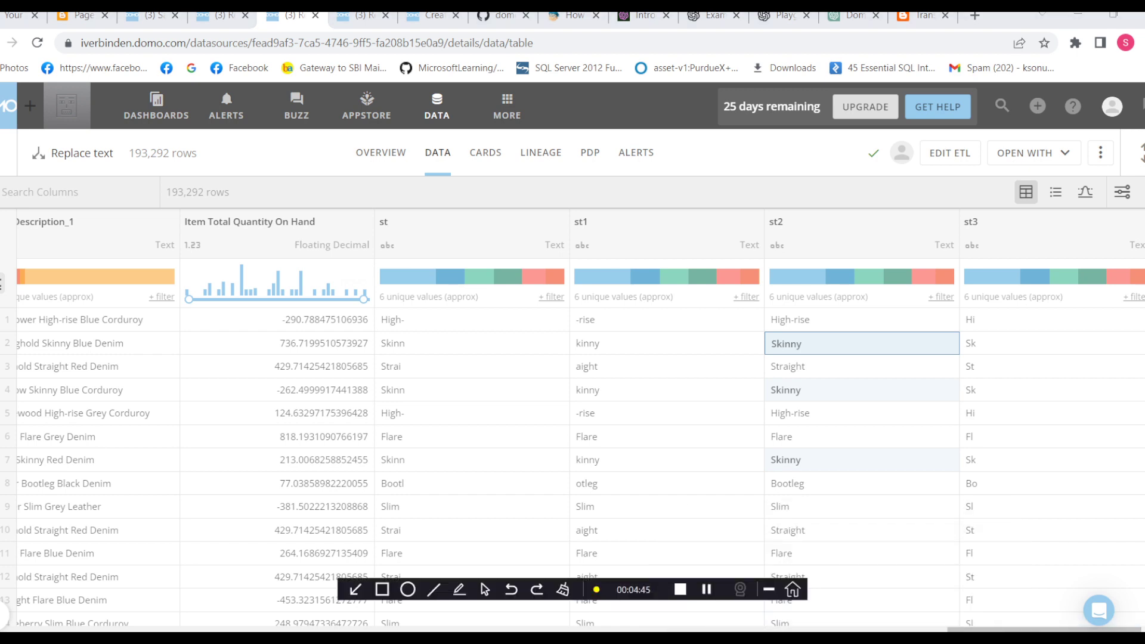